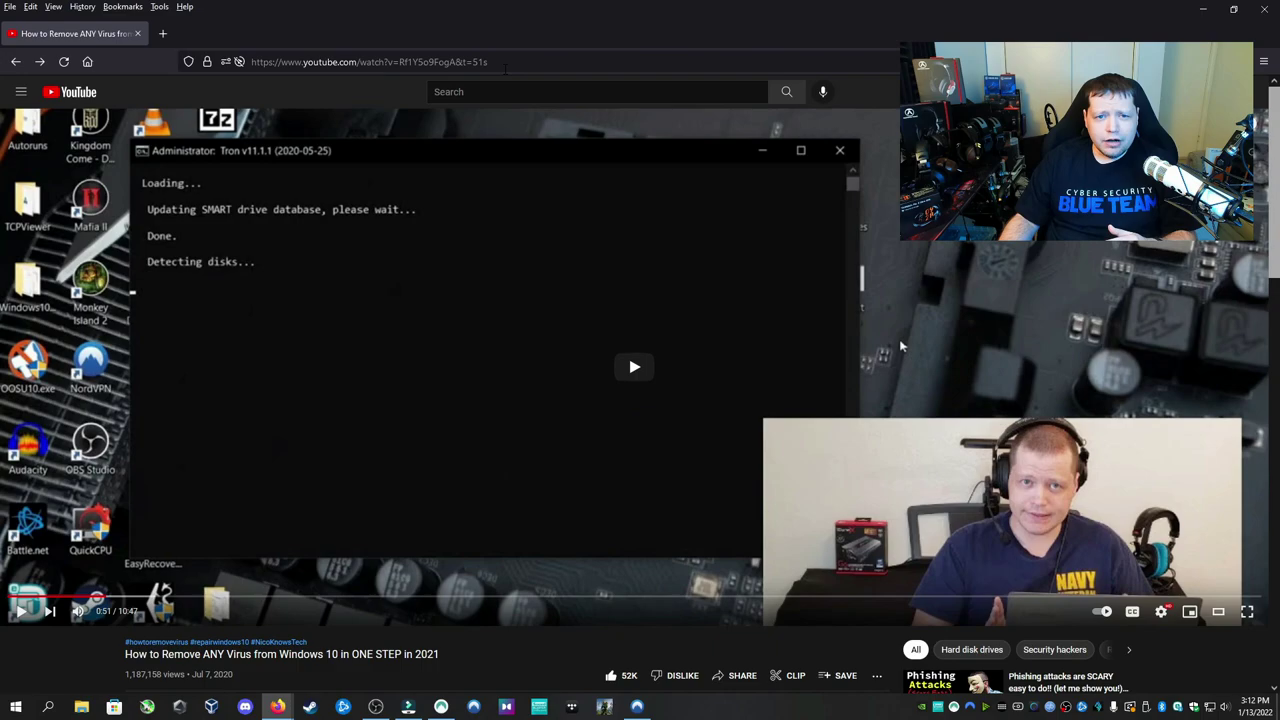
Try to open malwarebytes.com in the current browser tab to test access to the site.
{"action": "left_click", "coordinate": [505, 62]}
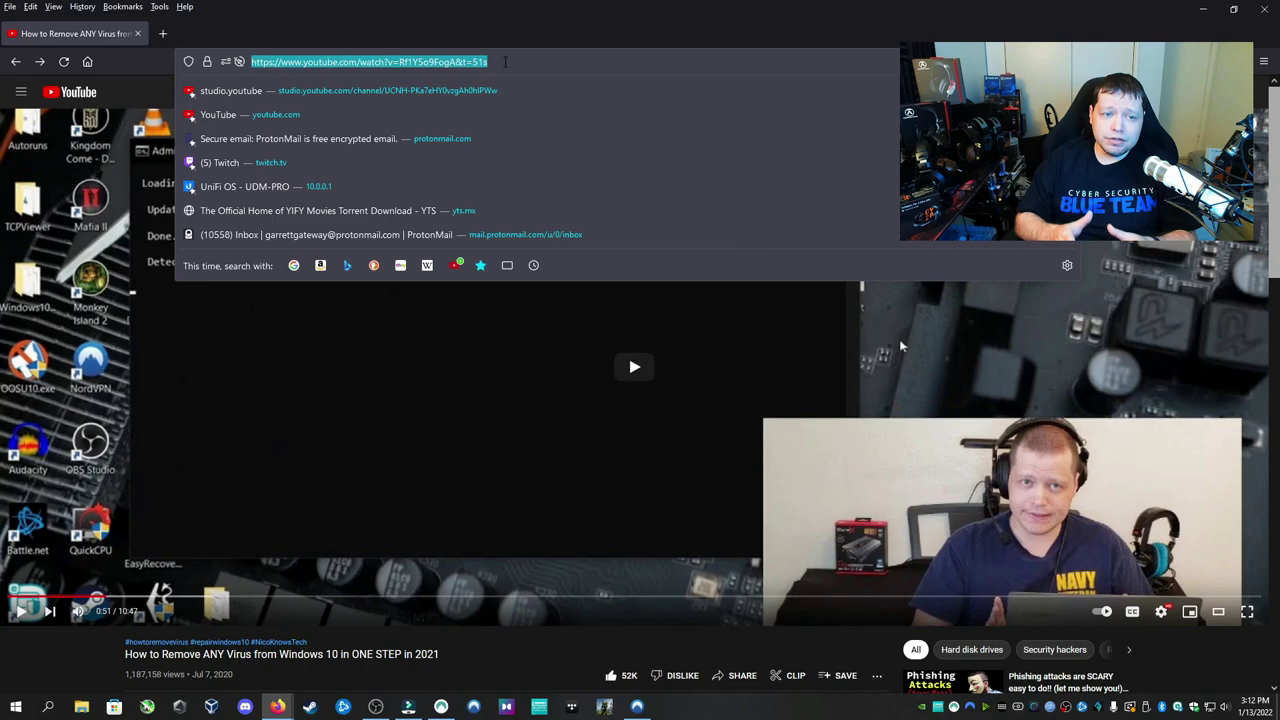
{"action": "type", "text": "malwa"}
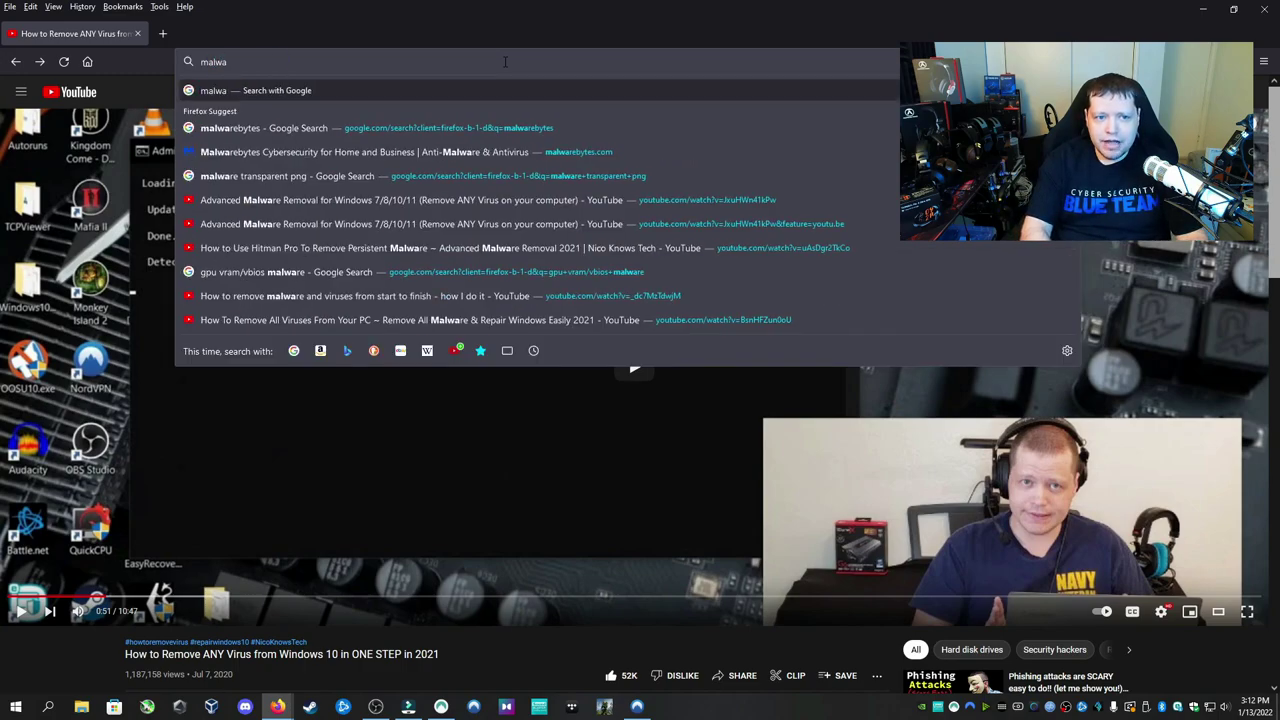
{"action": "type", "text": "rebytes.com"}
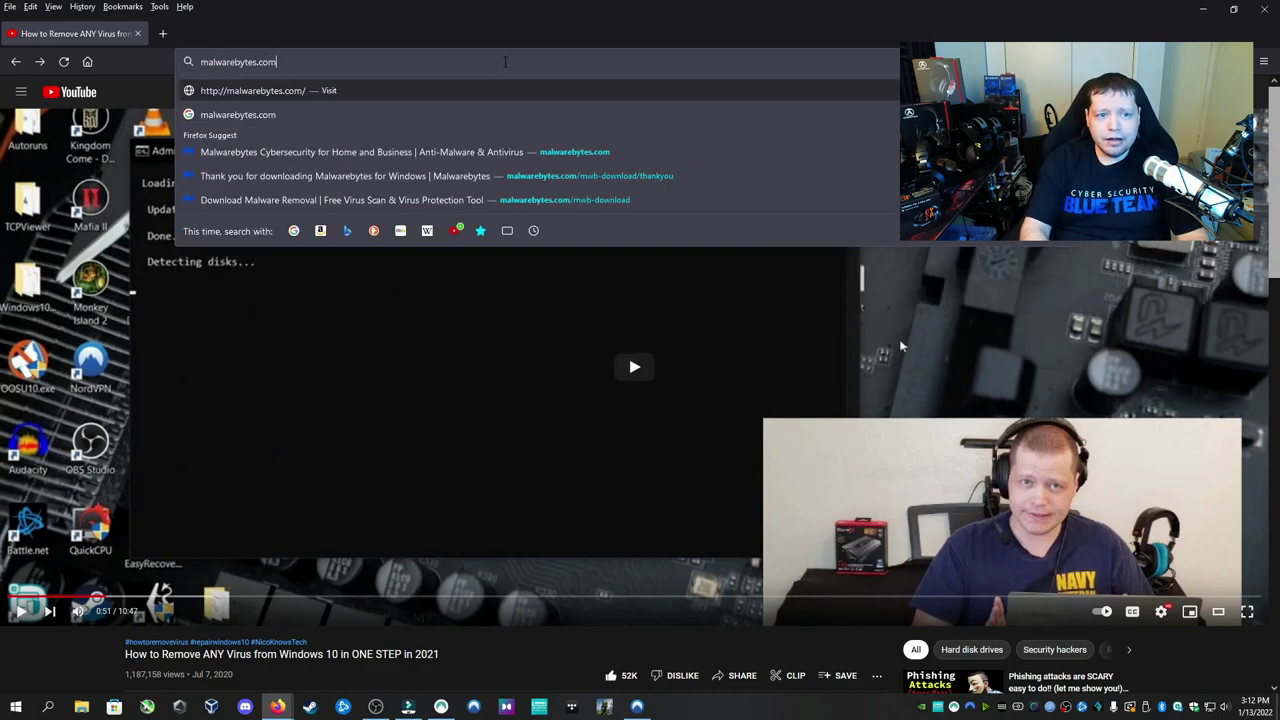
{"action": "key", "text": "Return"}
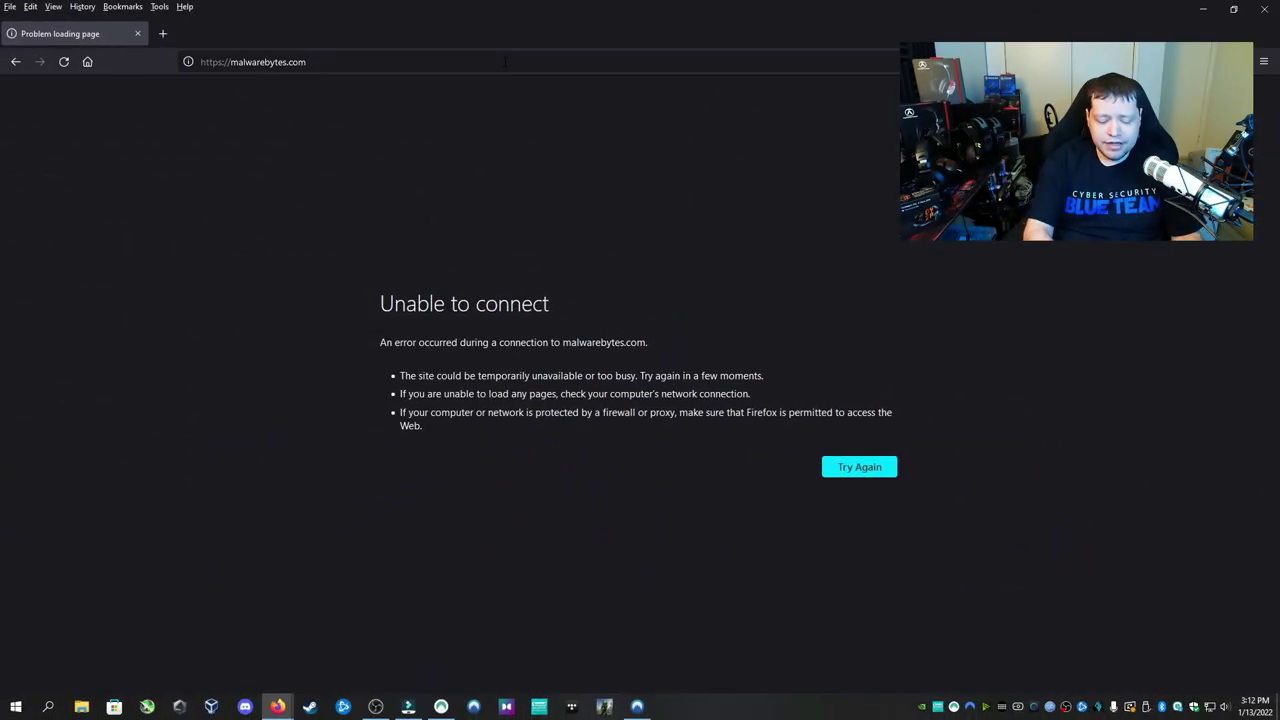
Open a blank Notepad window without elevated rights.
{"action": "key", "text": "super+r"}
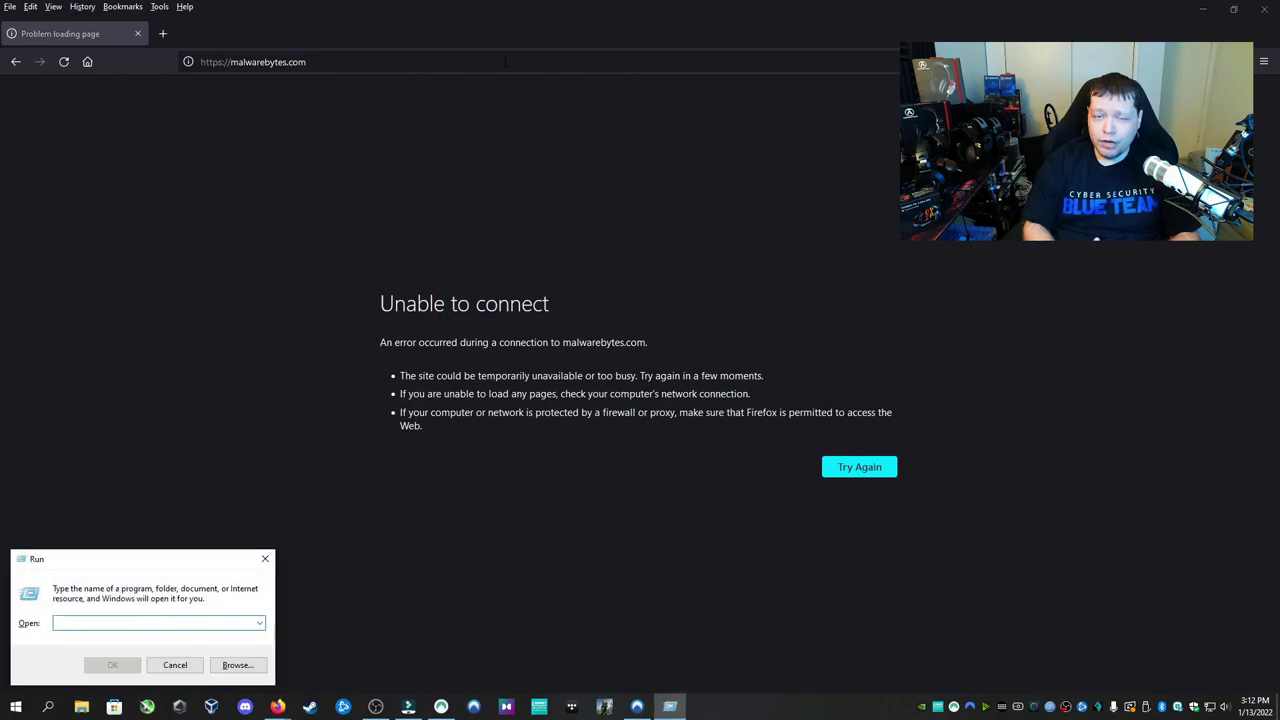
{"action": "type", "text": "notepad"}
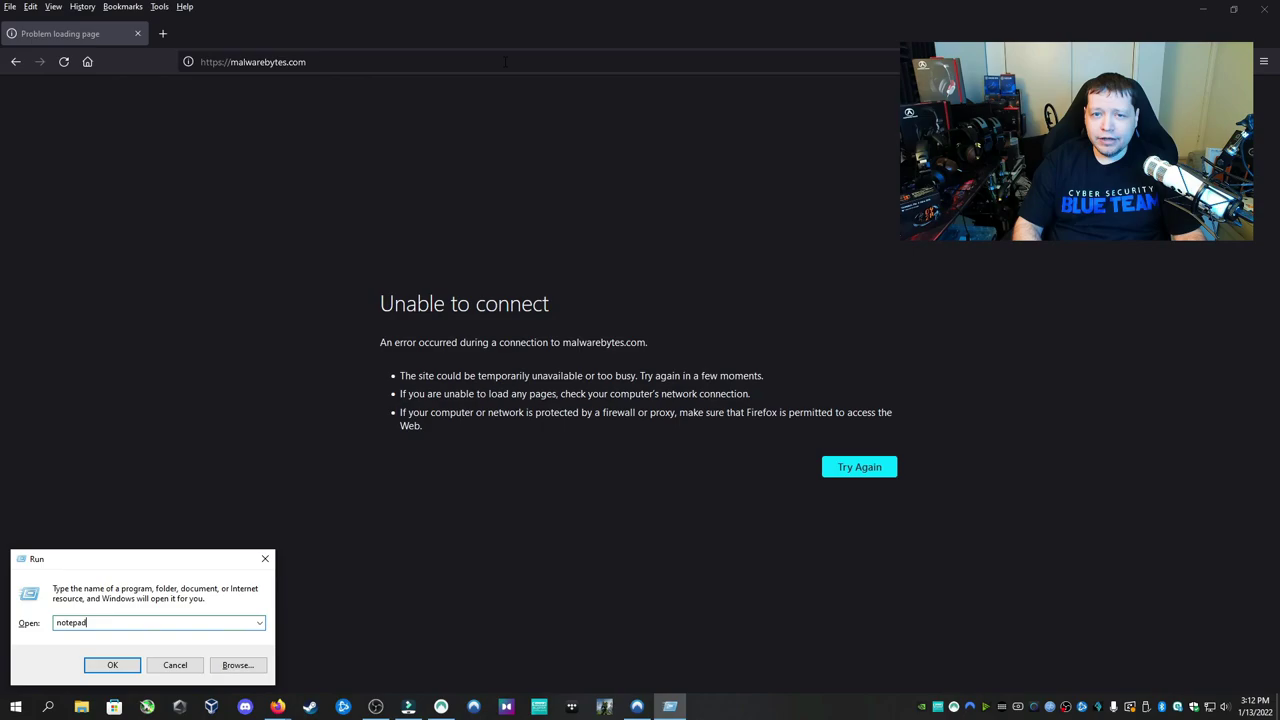
{"action": "key", "text": "Return"}
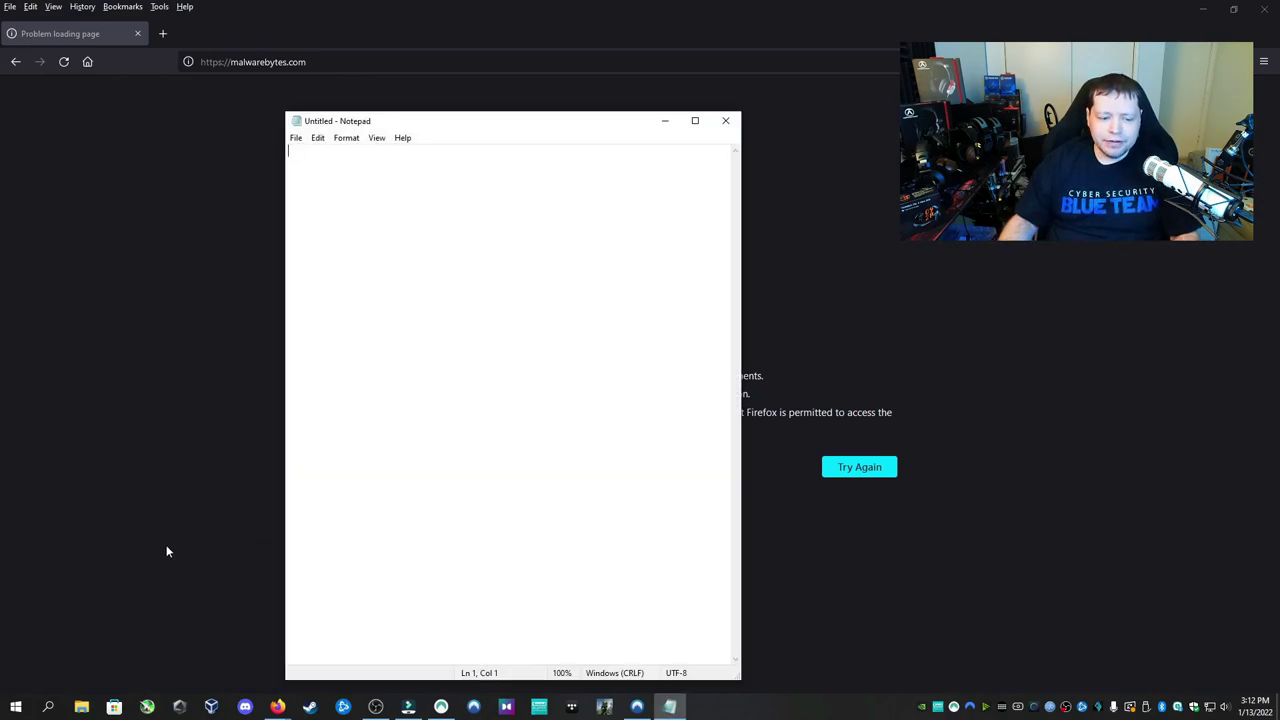
Find Notepad on the computer and run it as administrator.
{"action": "left_click", "coordinate": [48, 710]}
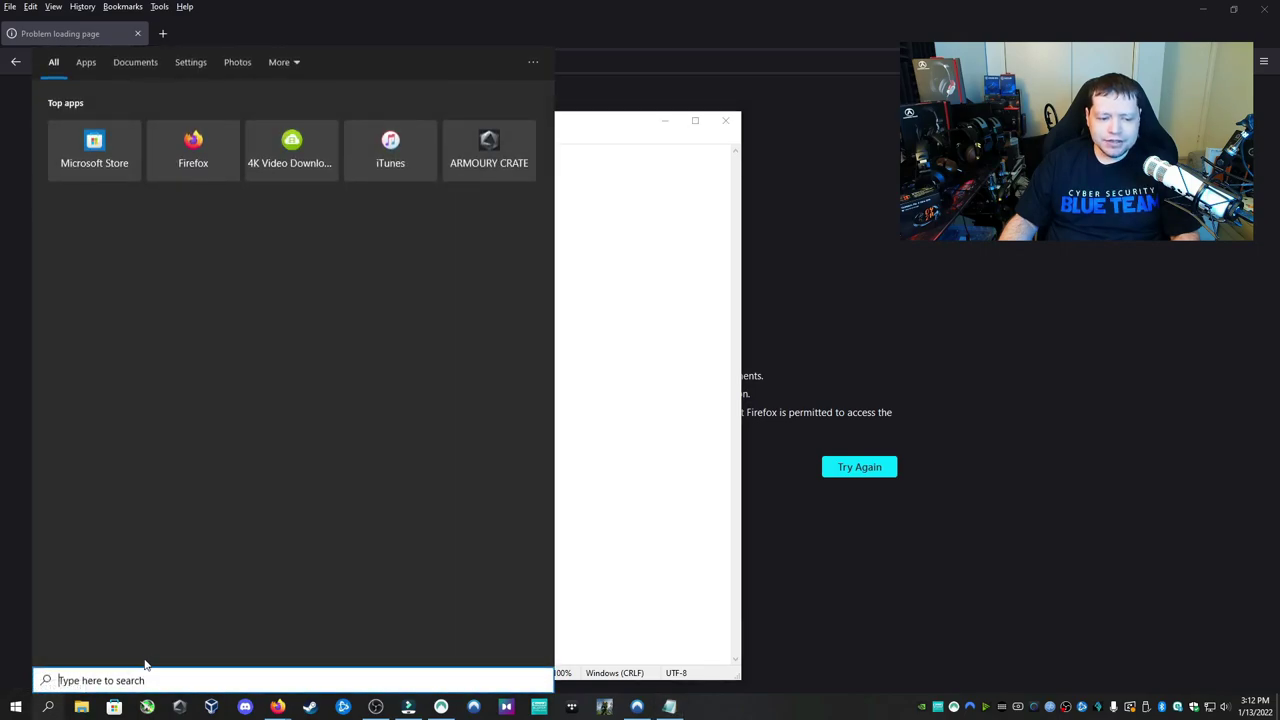
{"action": "type", "text": "notepa"}
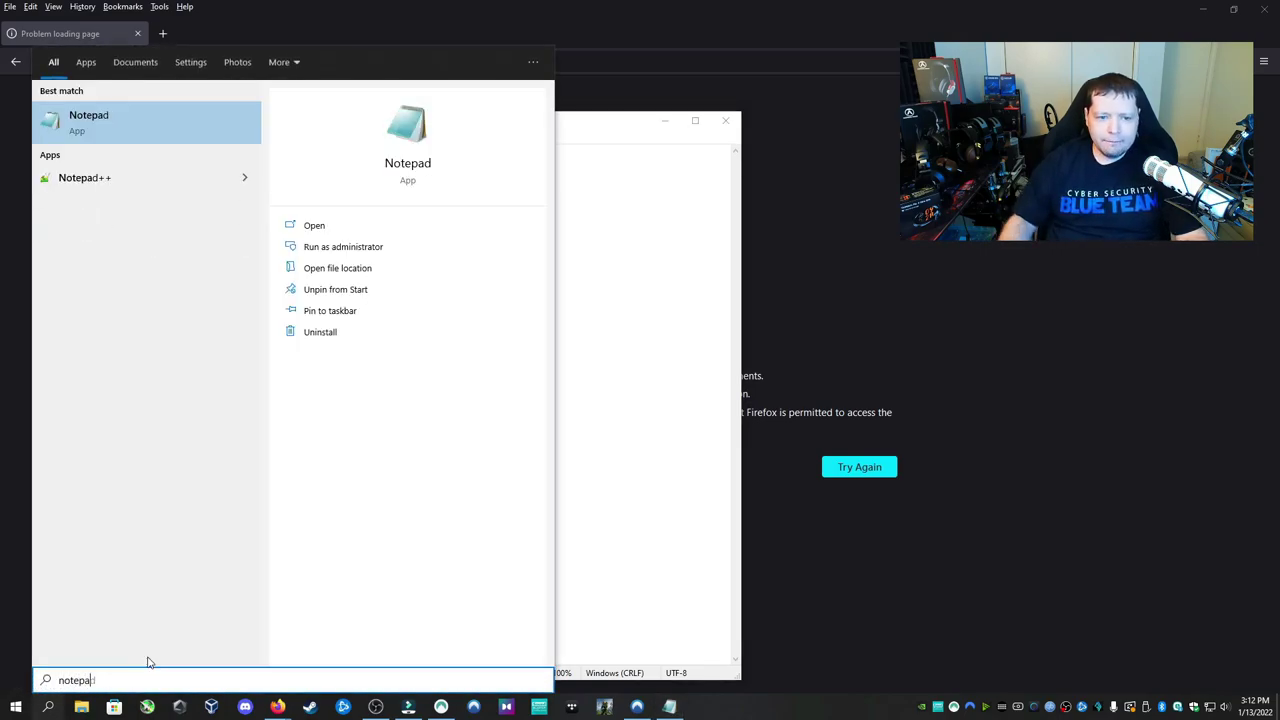
{"action": "left_click", "coordinate": [347, 246]}
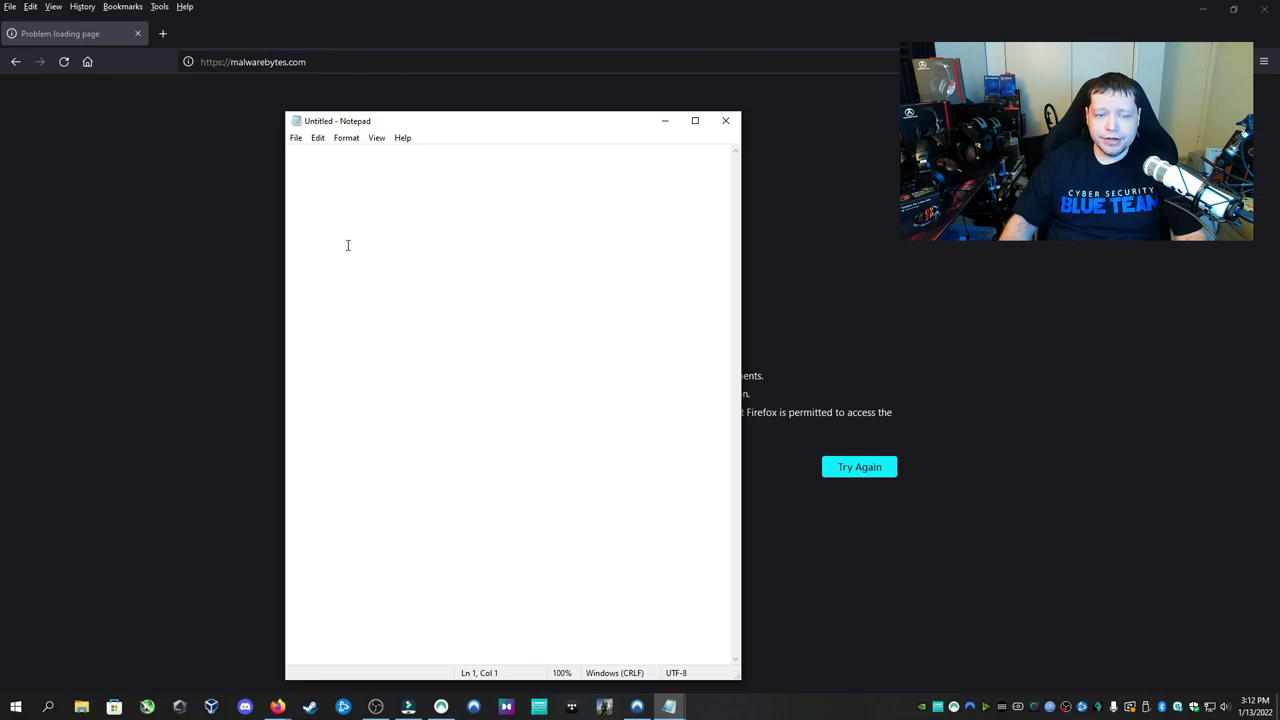
Start opening a file in Notepad and browse to the folder C:\Windows\System32\drivers\etc.
{"action": "left_click", "coordinate": [296, 138]}
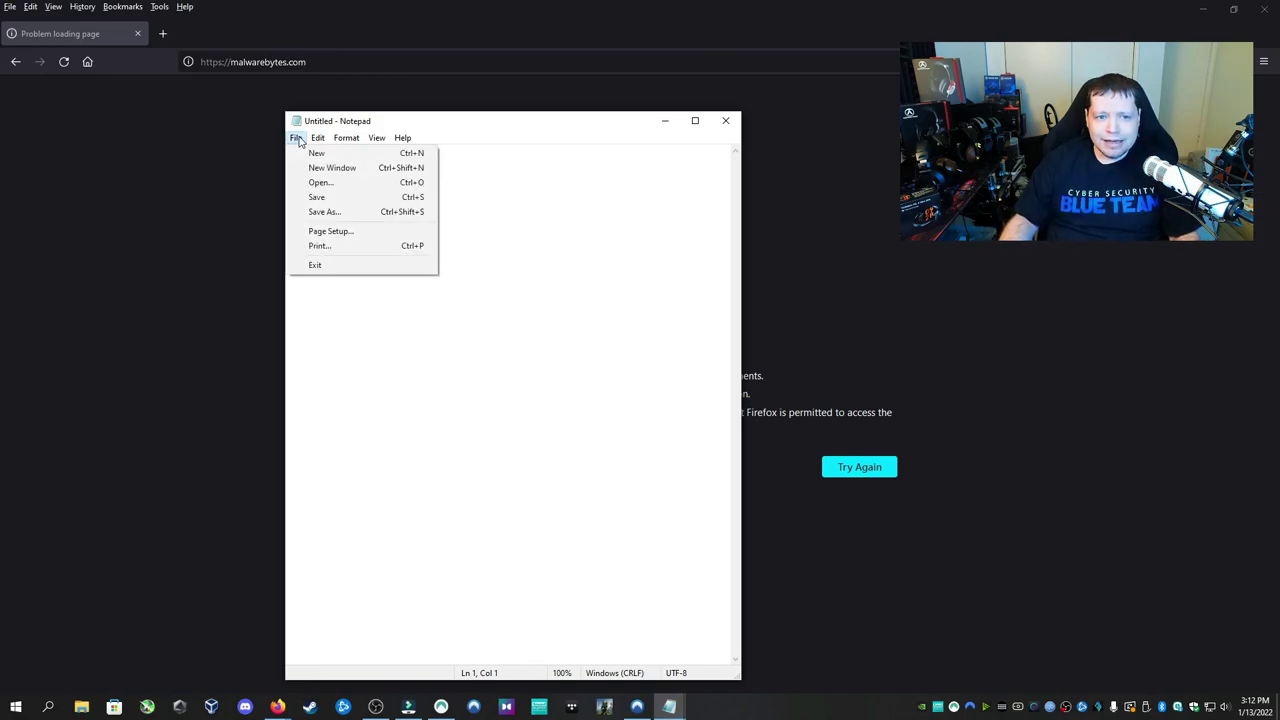
{"action": "left_click", "coordinate": [318, 183]}
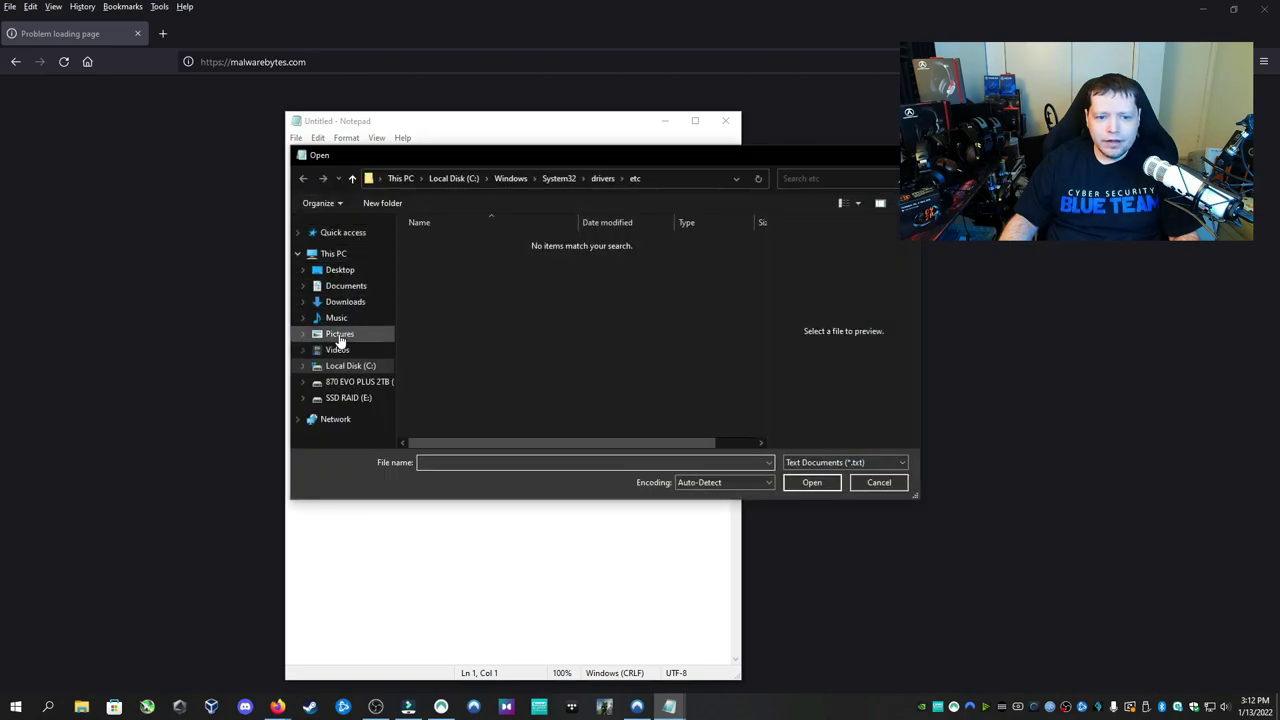
{"action": "left_click", "coordinate": [336, 366]}
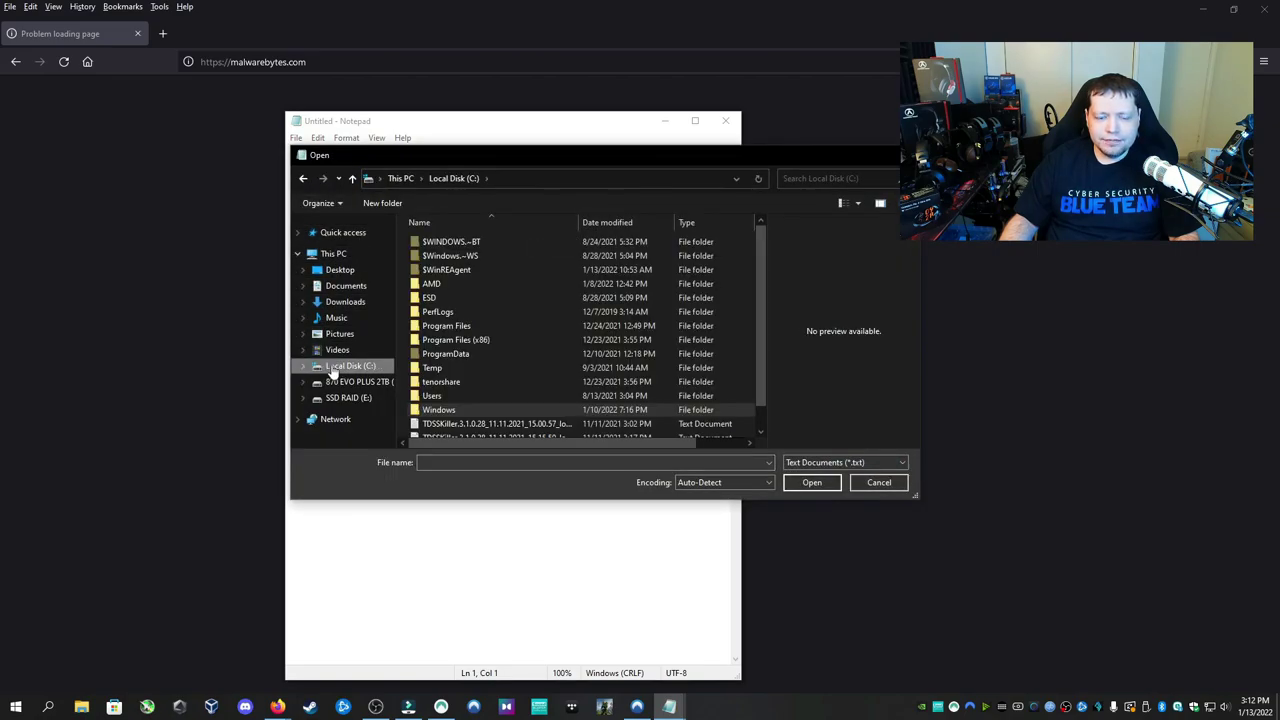
{"action": "double_click", "coordinate": [440, 410]}
{"action": "scroll", "coordinate": [448, 341], "scroll_direction": "down", "scroll_amount": 11}
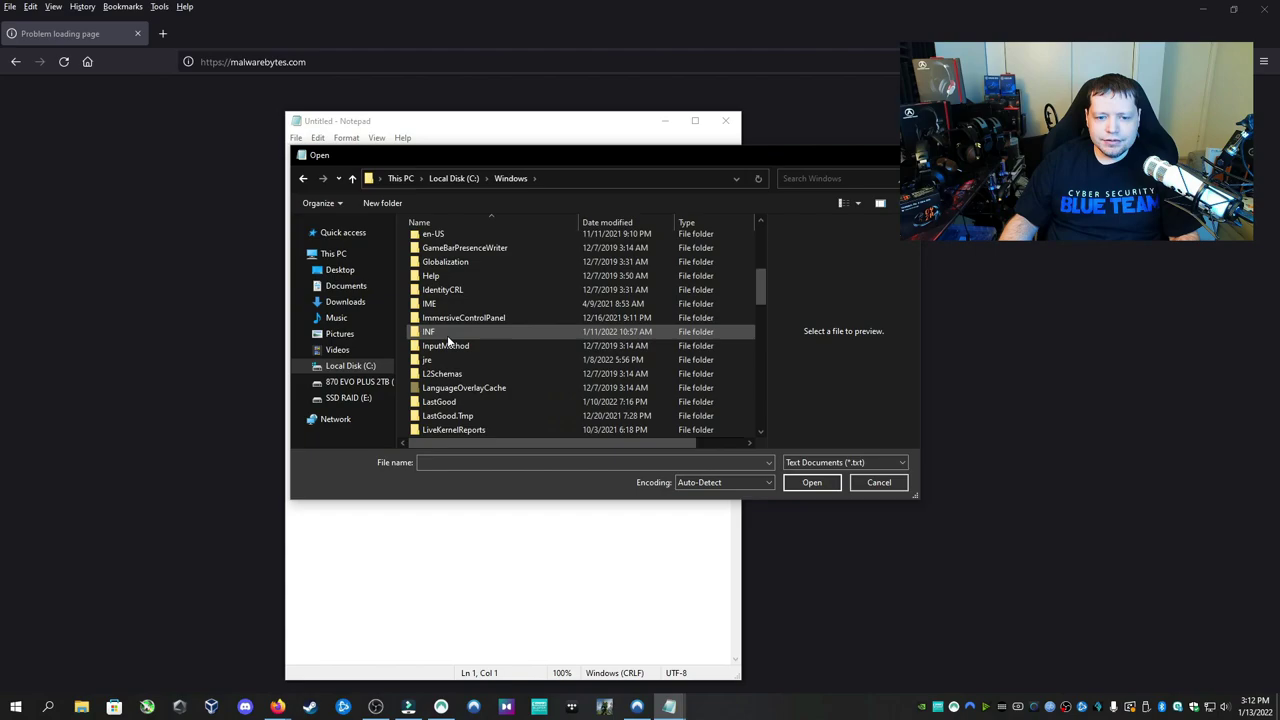
{"action": "scroll", "coordinate": [447, 335], "scroll_direction": "down", "scroll_amount": 9}
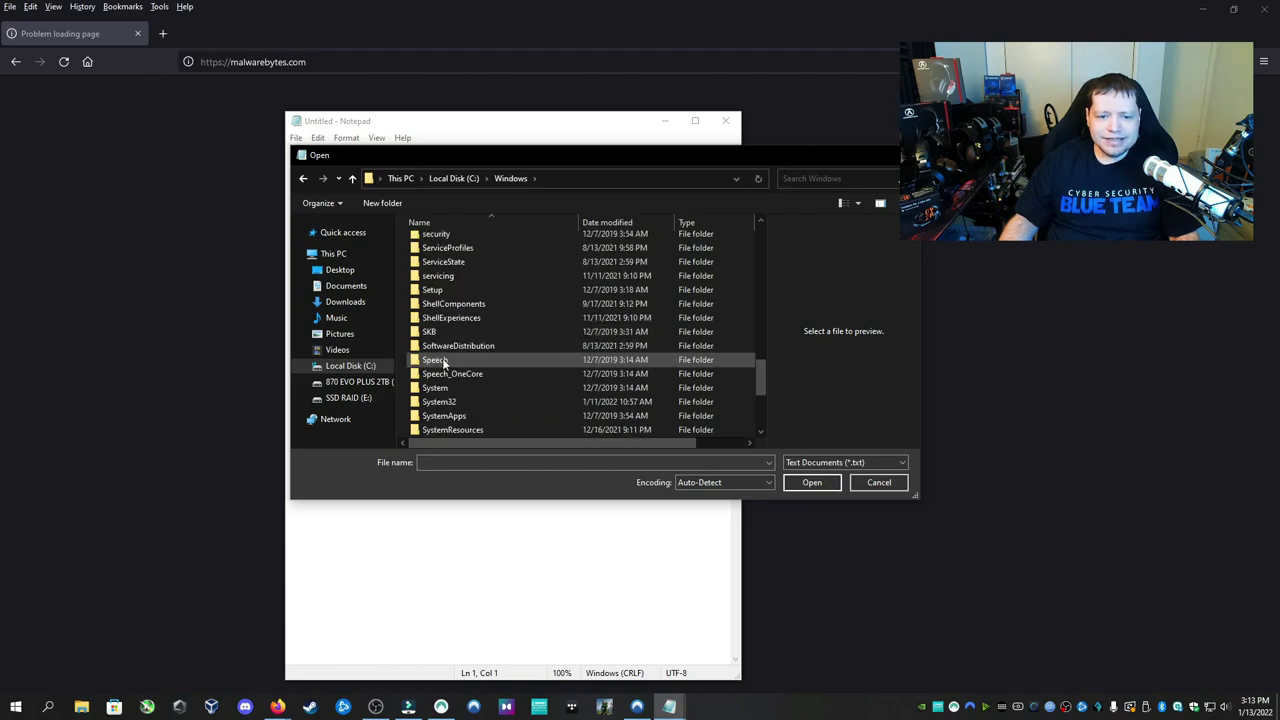
{"action": "double_click", "coordinate": [450, 275]}
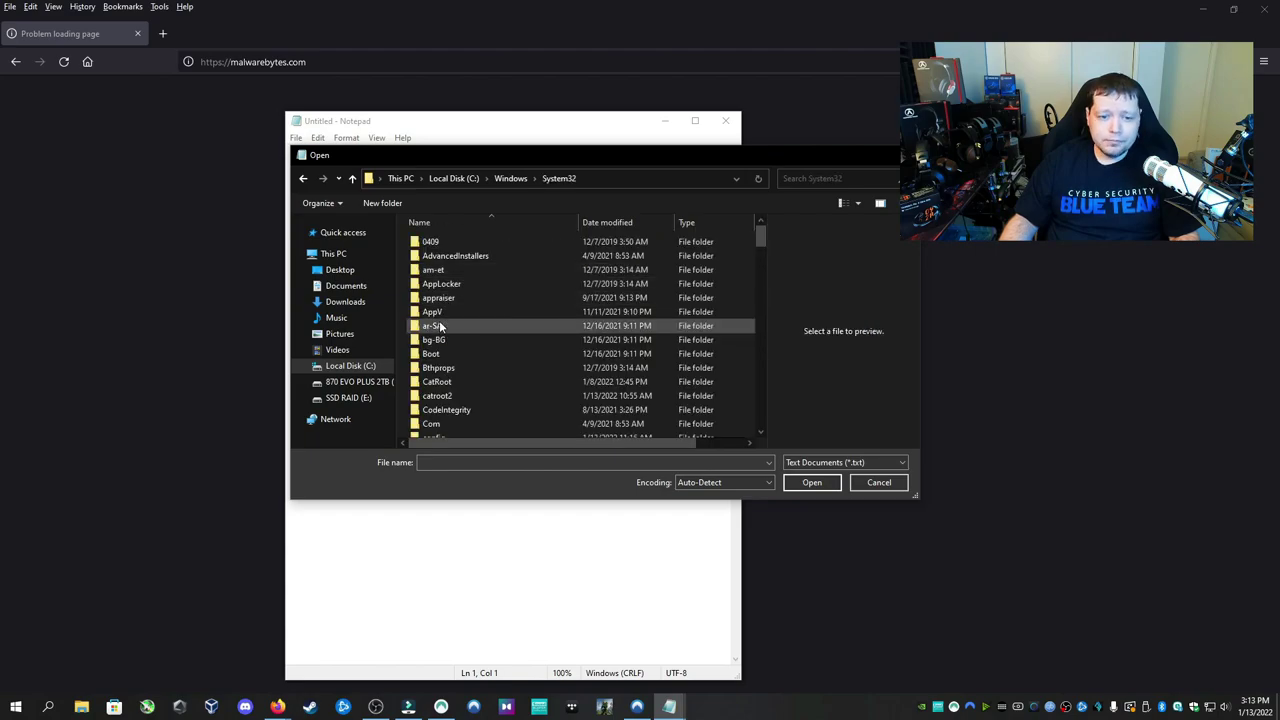
{"action": "scroll", "coordinate": [440, 340], "scroll_direction": "down", "scroll_amount": 4}
{"action": "scroll", "coordinate": [438, 346], "scroll_direction": "down", "scroll_amount": 1}
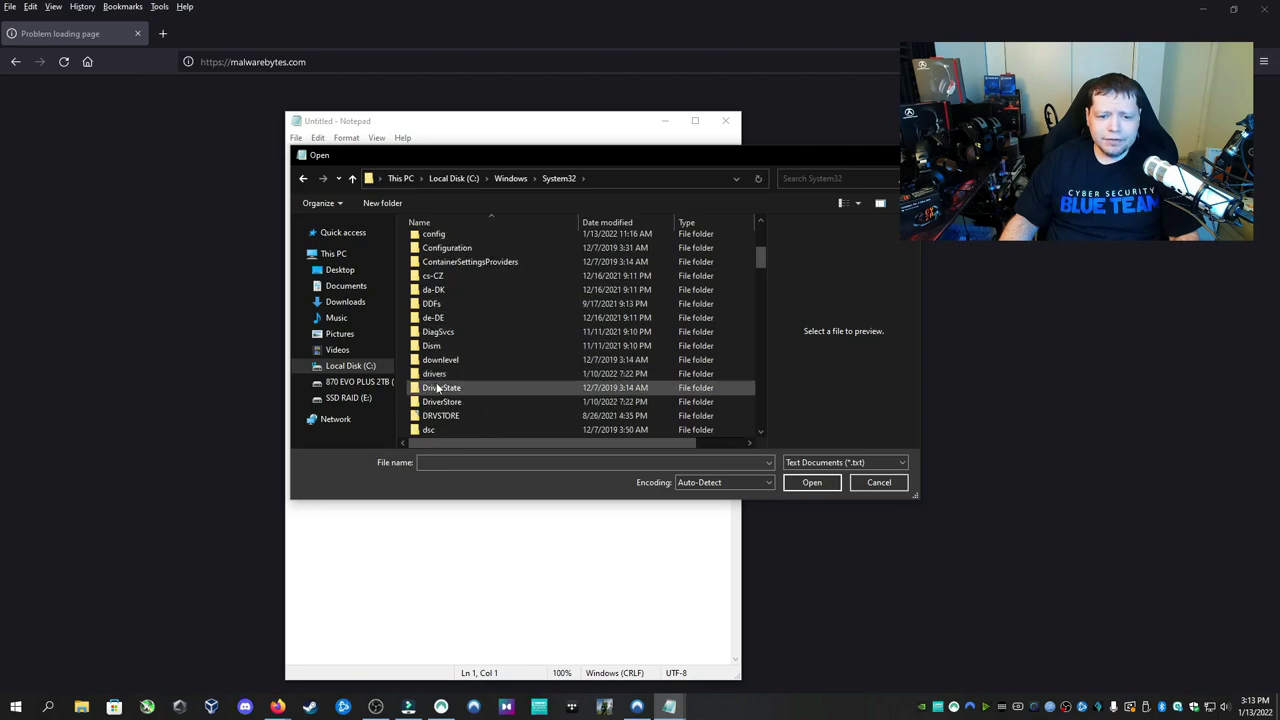
{"action": "double_click", "coordinate": [441, 360]}
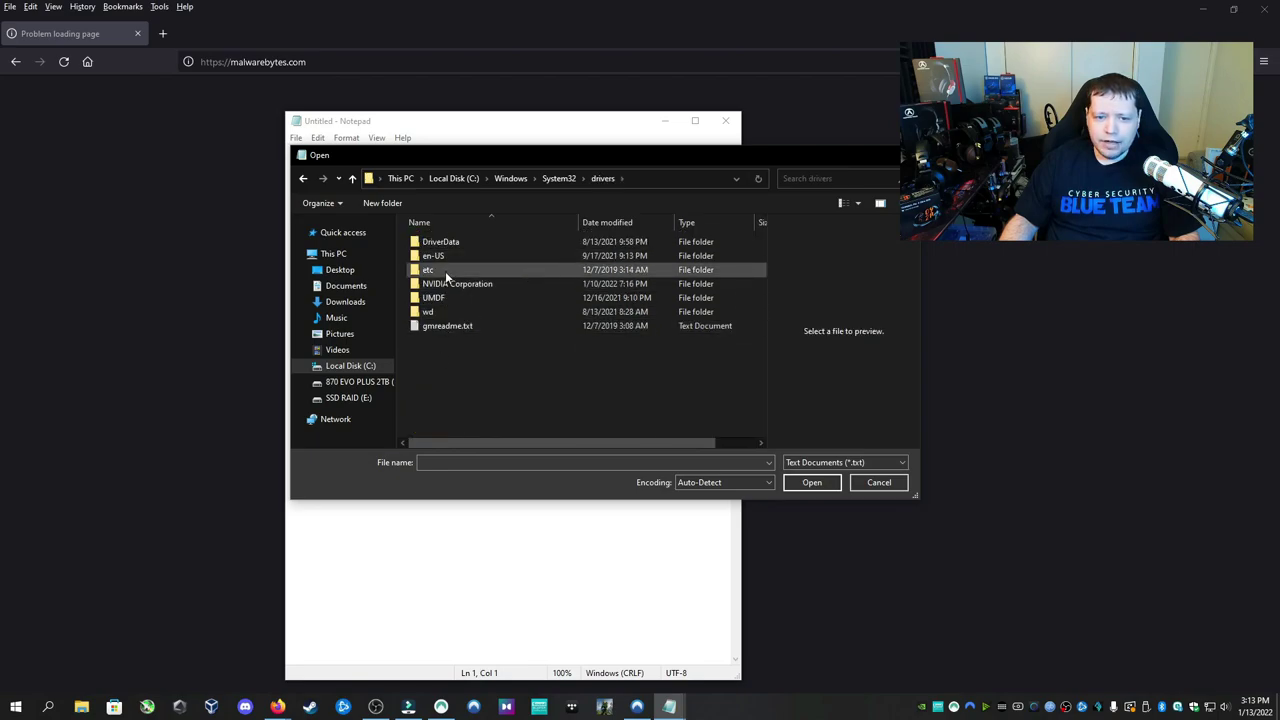
{"action": "double_click", "coordinate": [446, 275]}
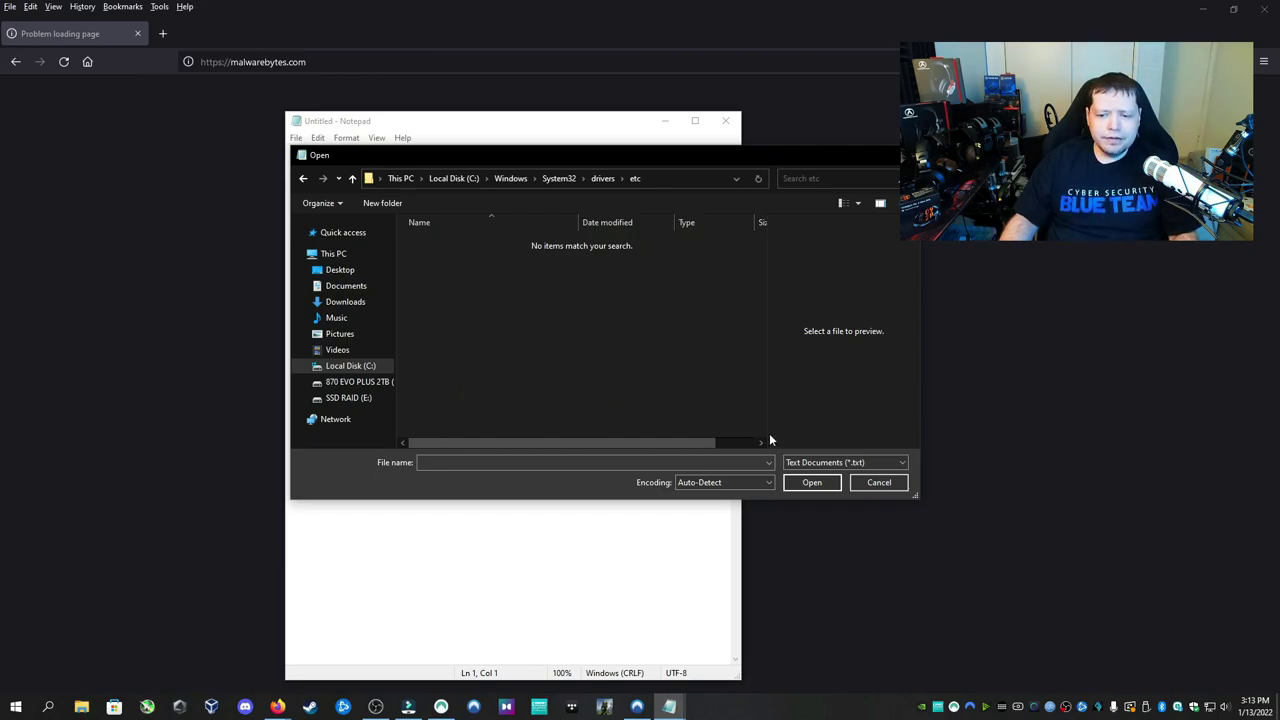
Show all file types in the etc folder and open the hosts file.
{"action": "left_click", "coordinate": [840, 462]}
{"action": "left_click", "coordinate": [823, 489]}
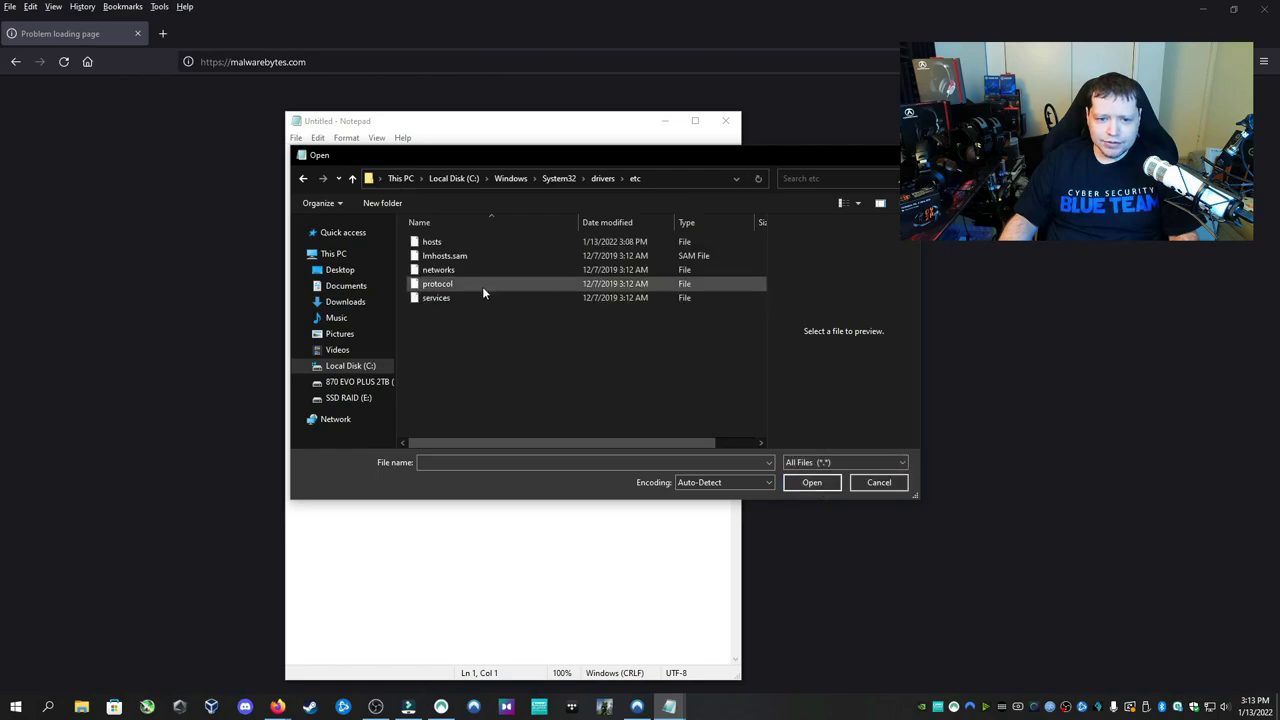
{"action": "left_click", "coordinate": [433, 245]}
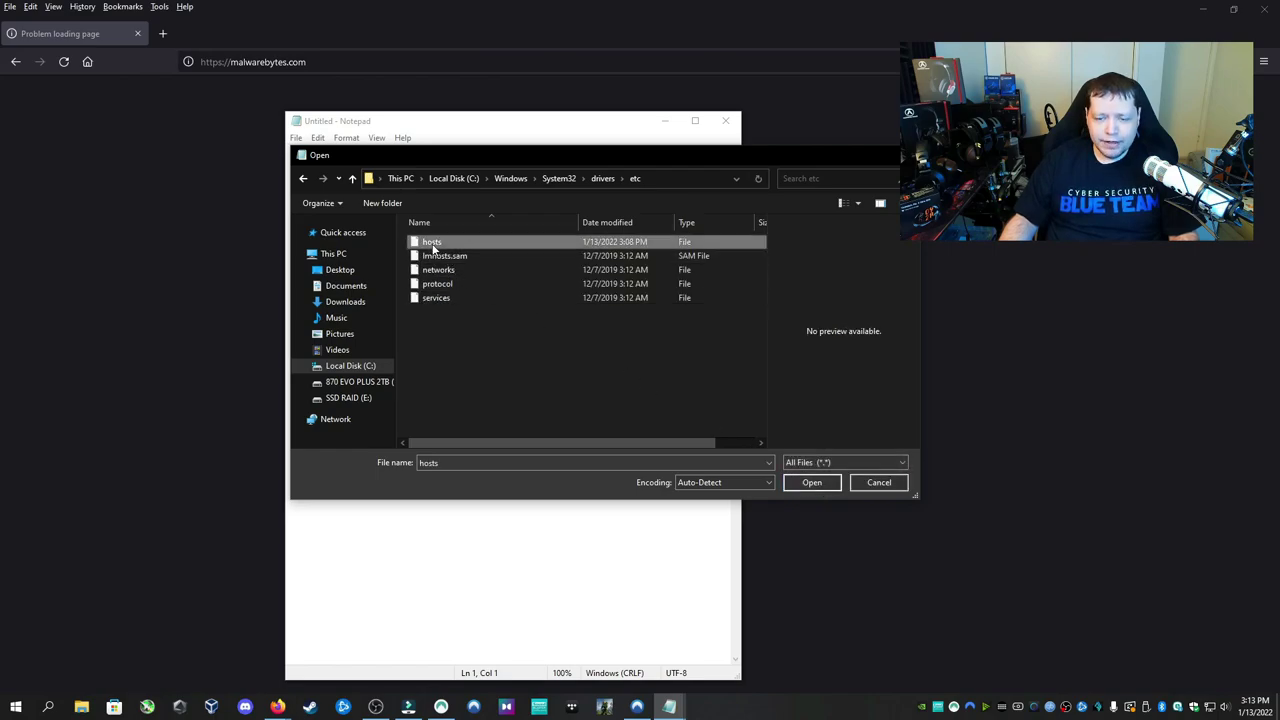
{"action": "left_click", "coordinate": [811, 482]}
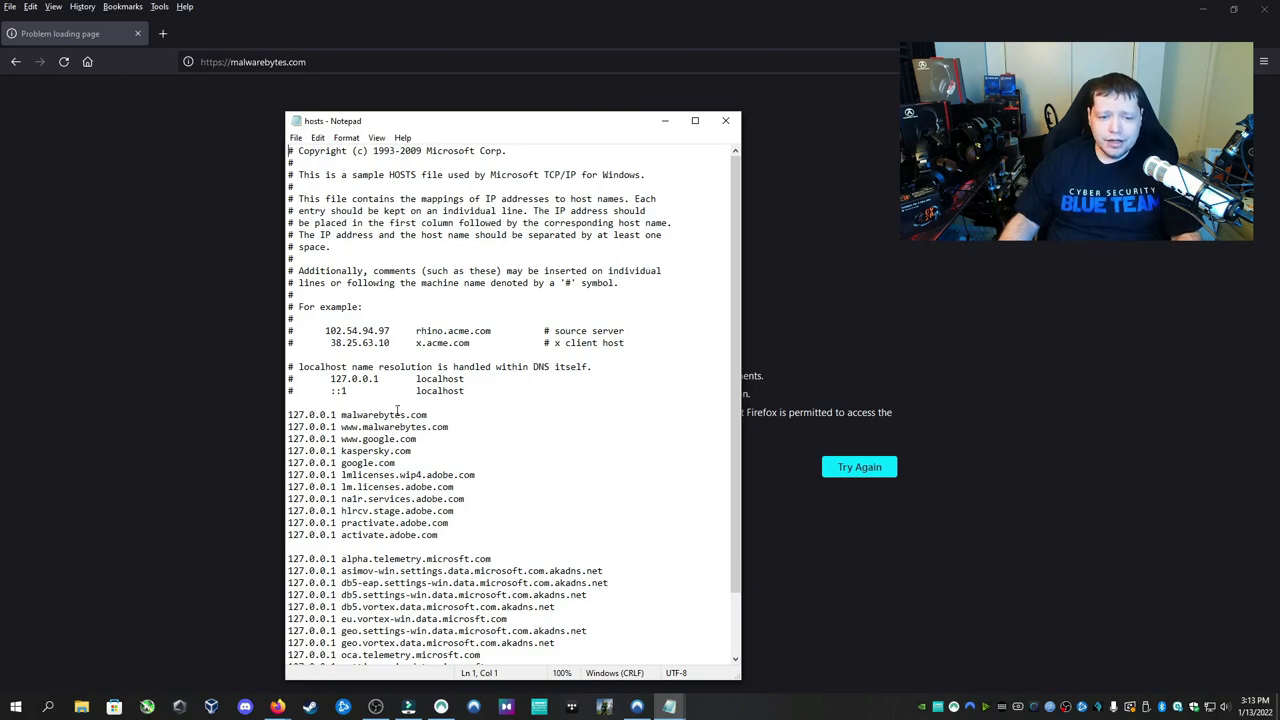
Examine the 127.0.0.1 redirect entries in the hosts file and the commented default text above them.
{"action": "left_click_drag", "start_coordinate": [336, 414], "coordinate": [288, 414]}
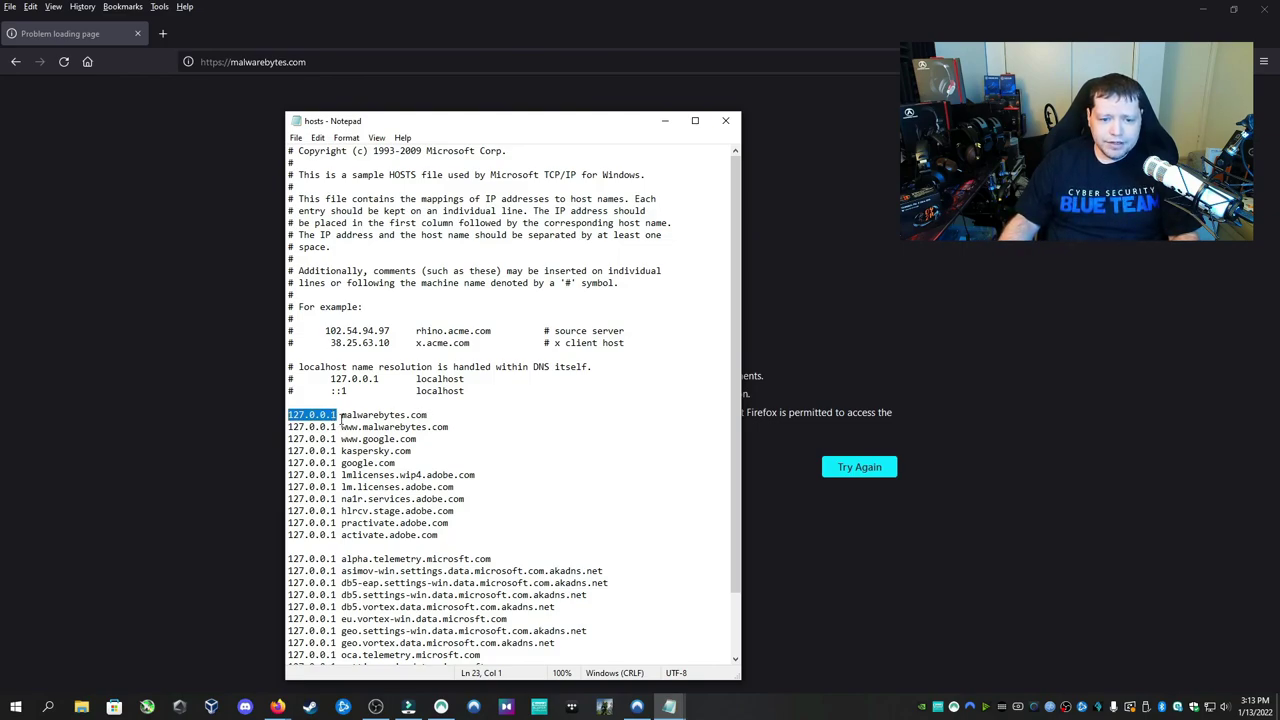
{"action": "left_click_drag", "start_coordinate": [341, 414], "coordinate": [347, 414]}
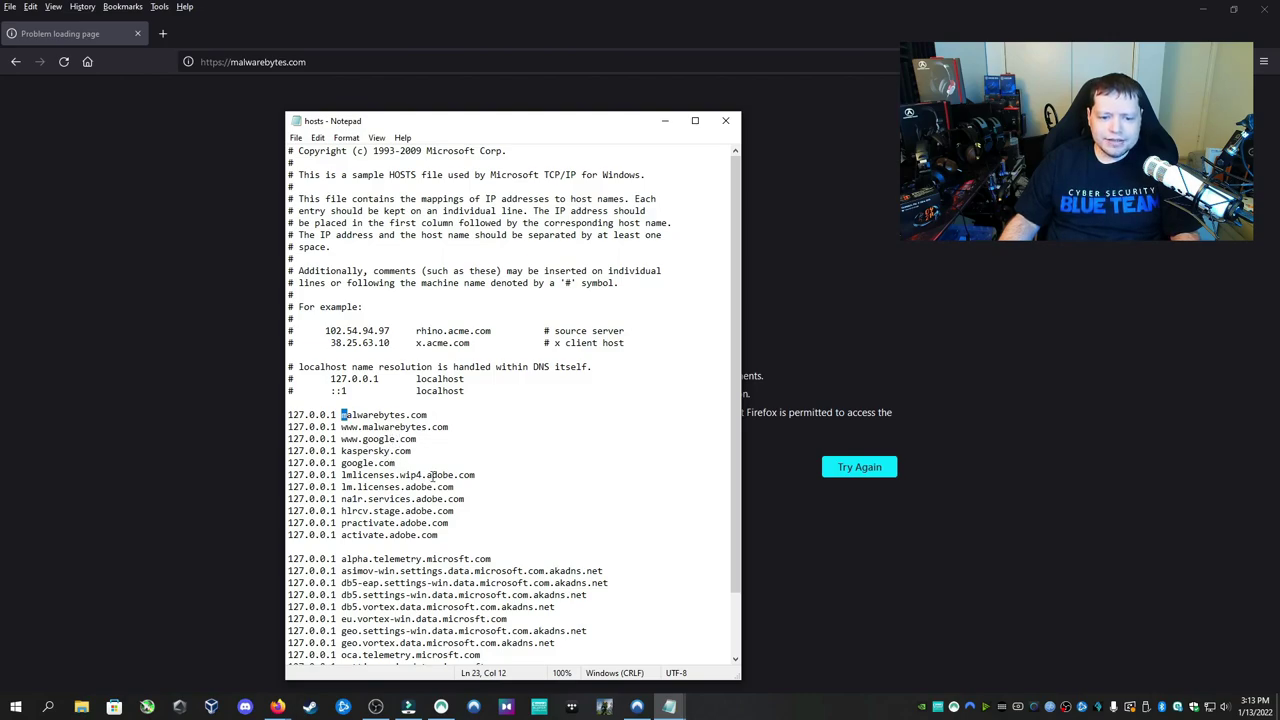
{"action": "scroll", "coordinate": [394, 498], "scroll_direction": "down", "scroll_amount": 2}
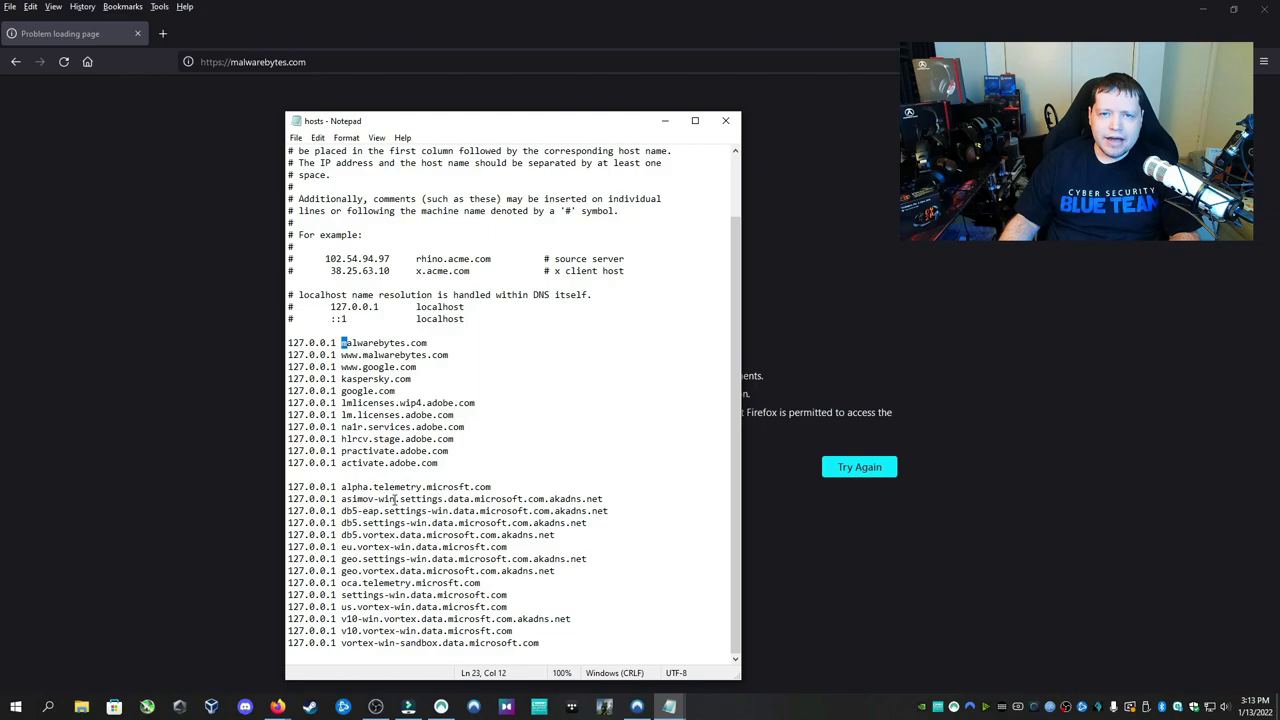
{"action": "left_click_drag", "start_coordinate": [584, 656], "coordinate": [288, 487]}
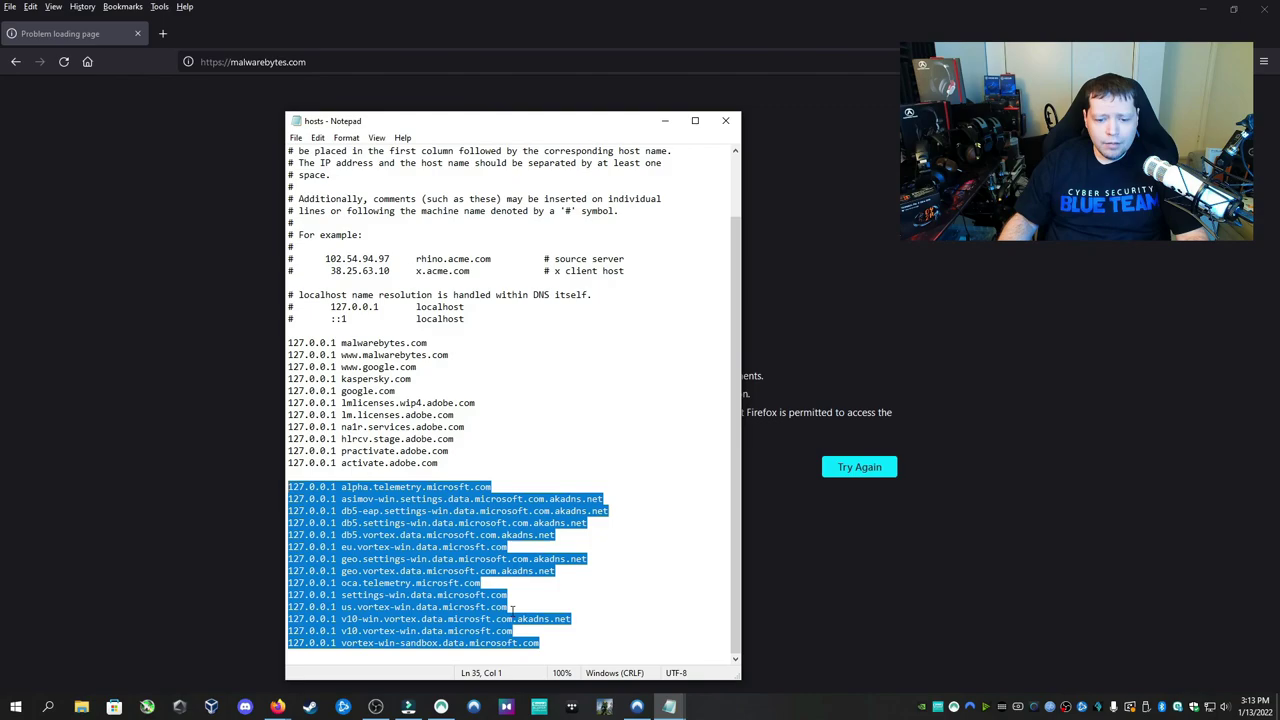
{"action": "left_click_drag", "start_coordinate": [559, 645], "coordinate": [330, 402]}
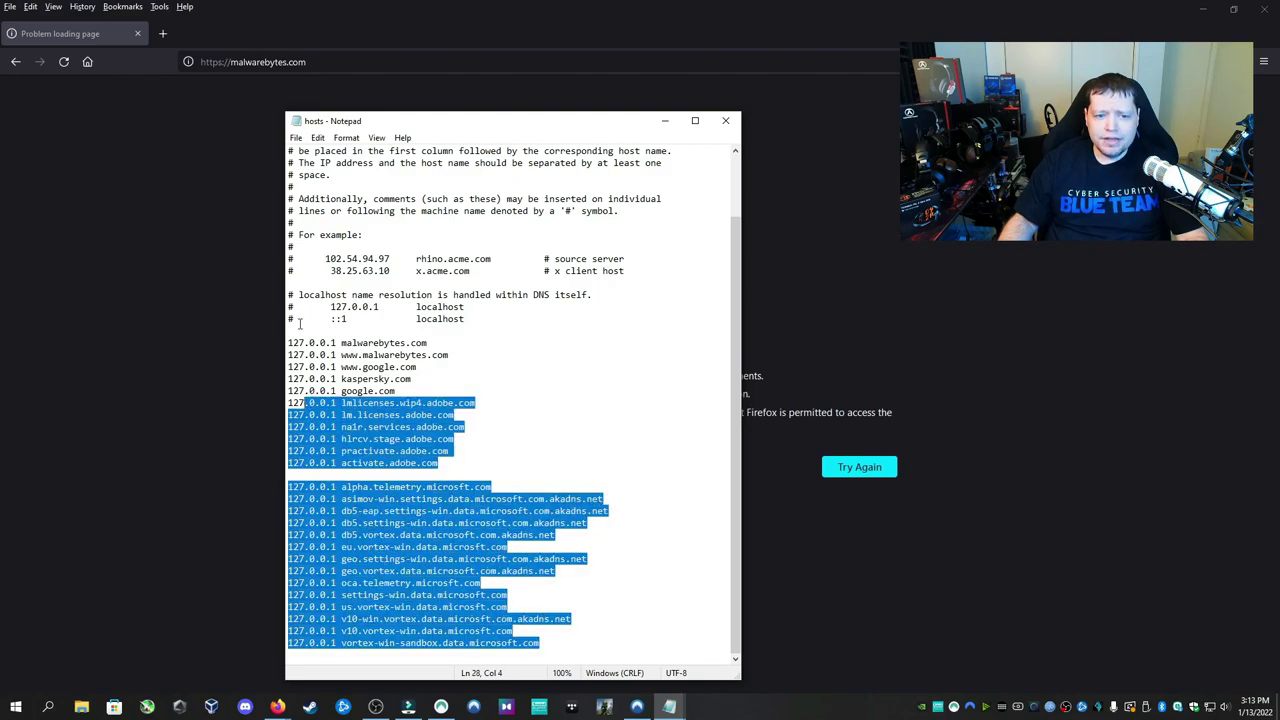
{"action": "left_click_drag", "start_coordinate": [331, 319], "coordinate": [270, 128]}
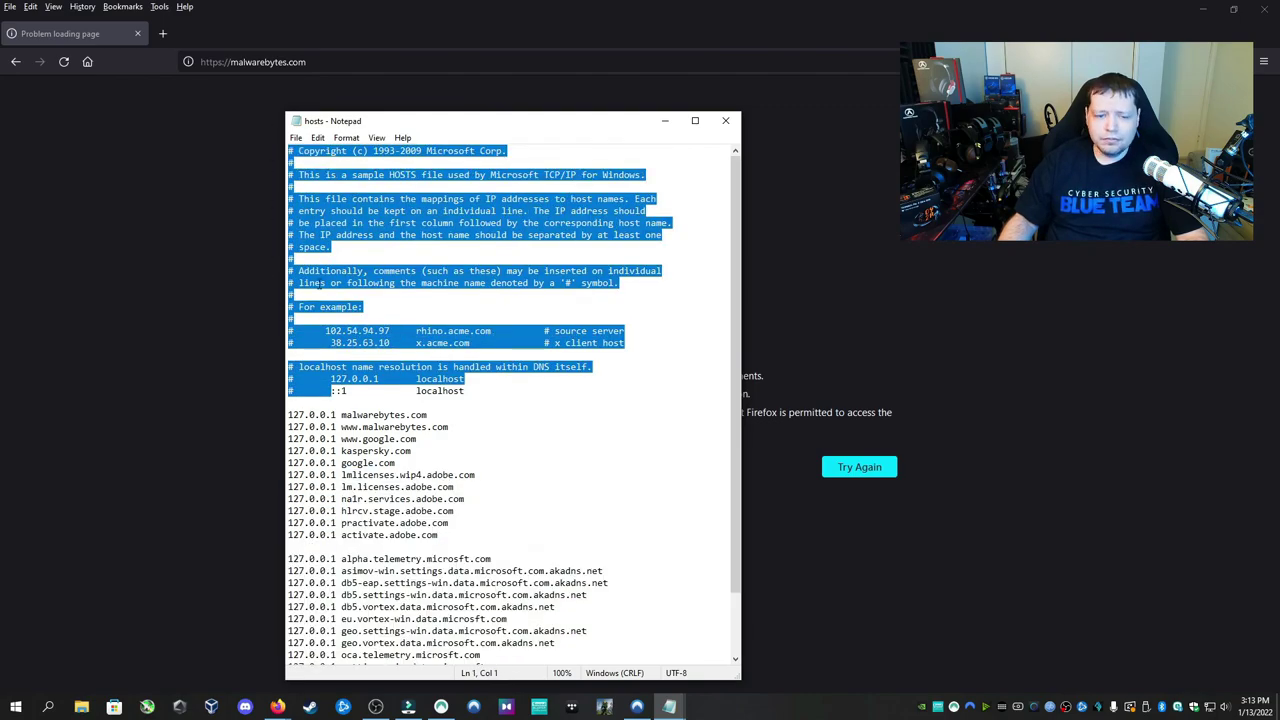
Delete every 127.0.0.1 entry from malwarebytes.com through vortex-win-sandbox.data.microsoft.com, and save the hosts file.
{"action": "left_click", "coordinate": [337, 405]}
{"action": "left_click_drag", "start_coordinate": [288, 409], "coordinate": [623, 676]}
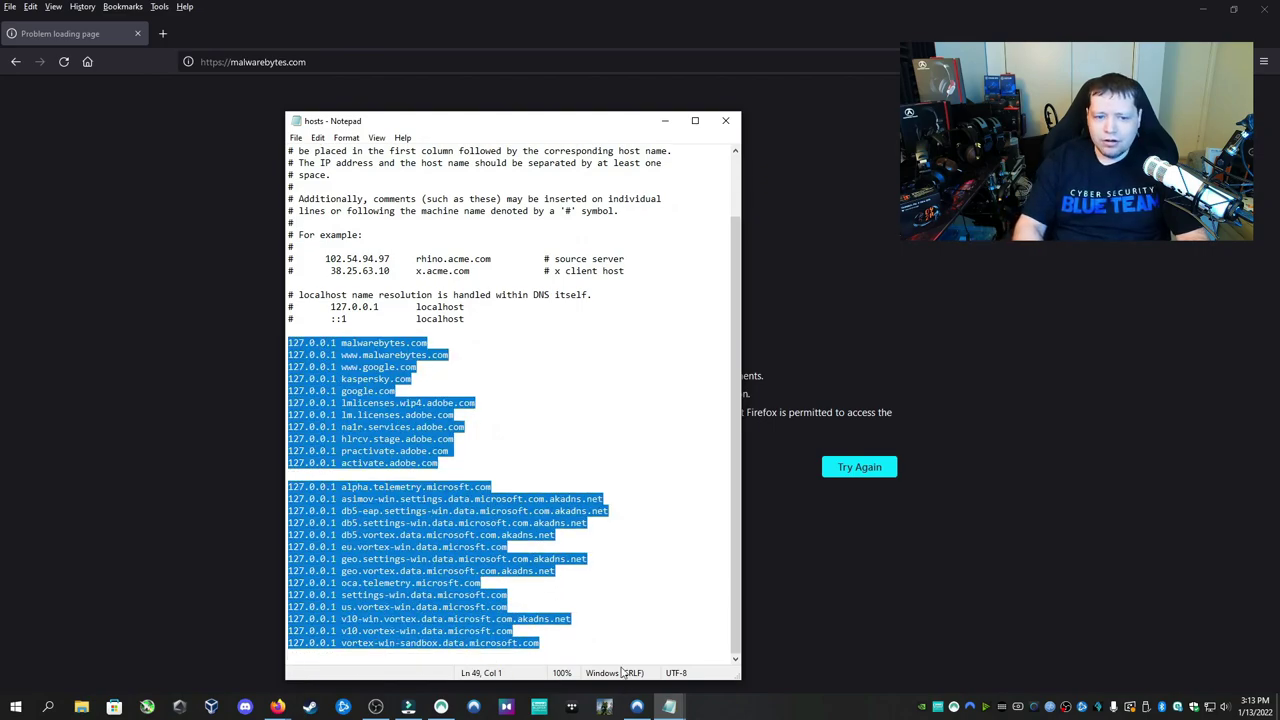
{"action": "key", "text": "Delete"}
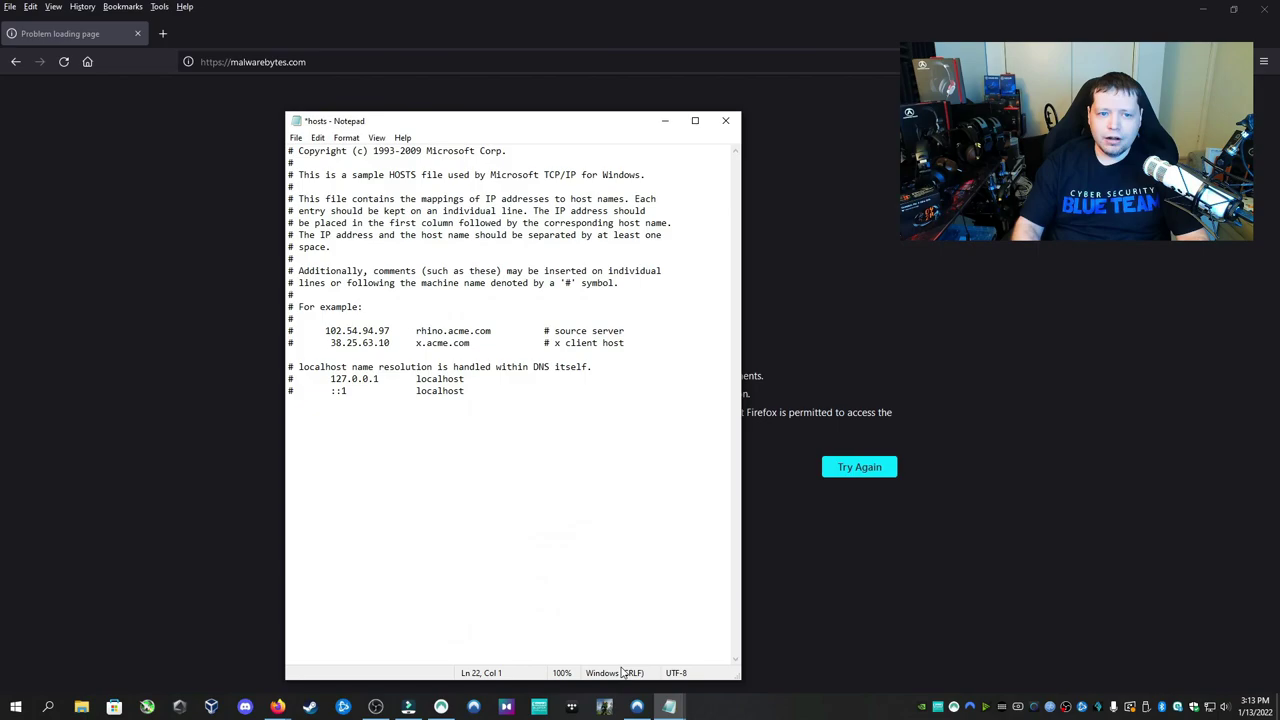
{"action": "left_click", "coordinate": [296, 137]}
{"action": "left_click", "coordinate": [308, 197]}
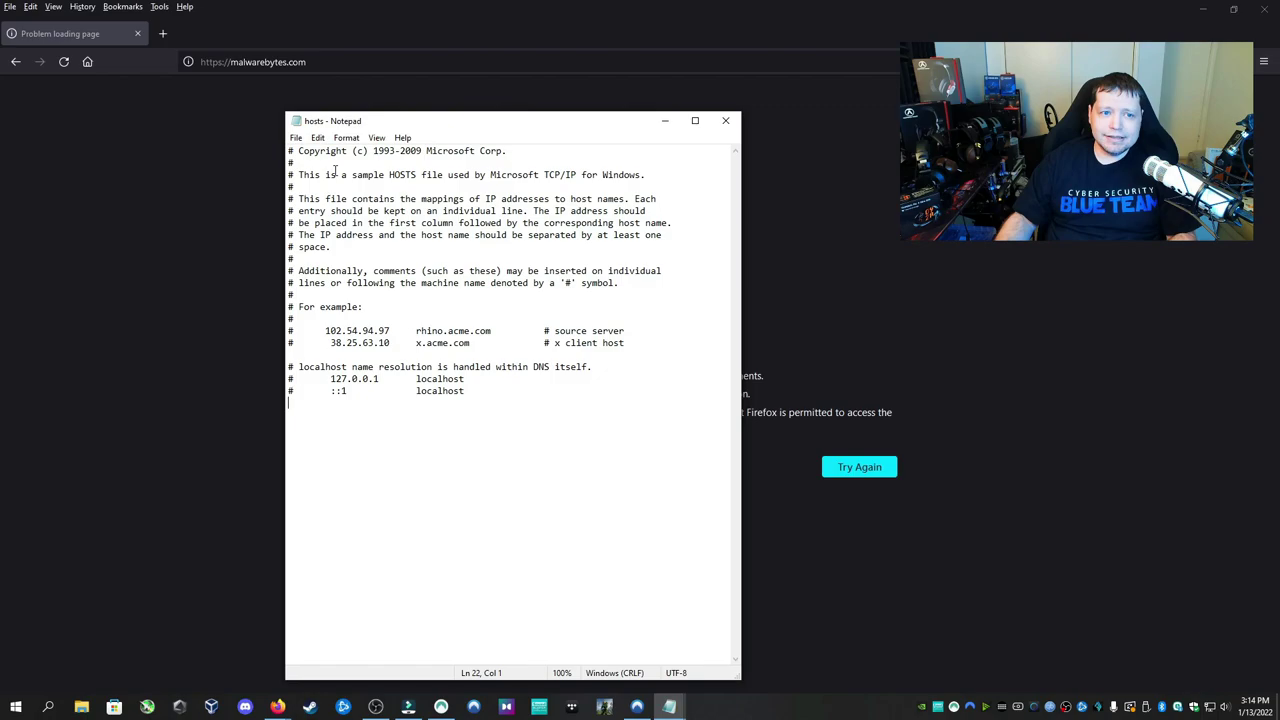
{"action": "left_click", "coordinate": [343, 64]}
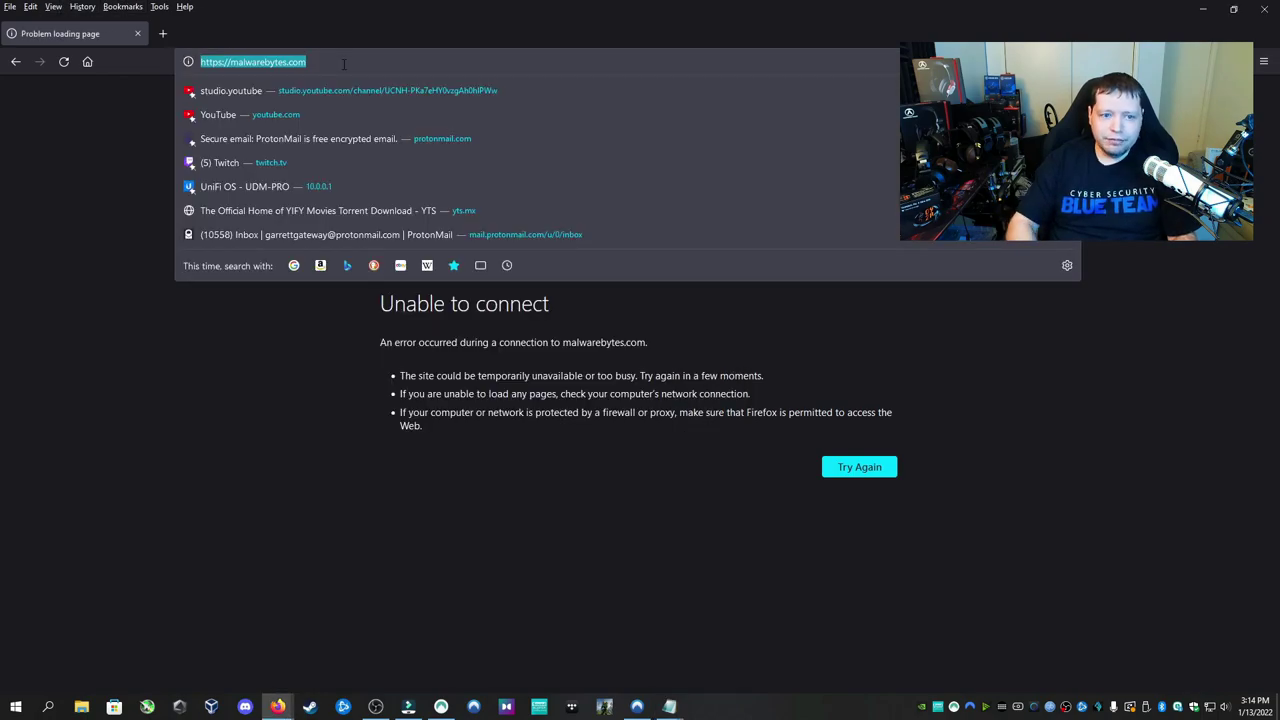
{"action": "key", "text": "Return"}
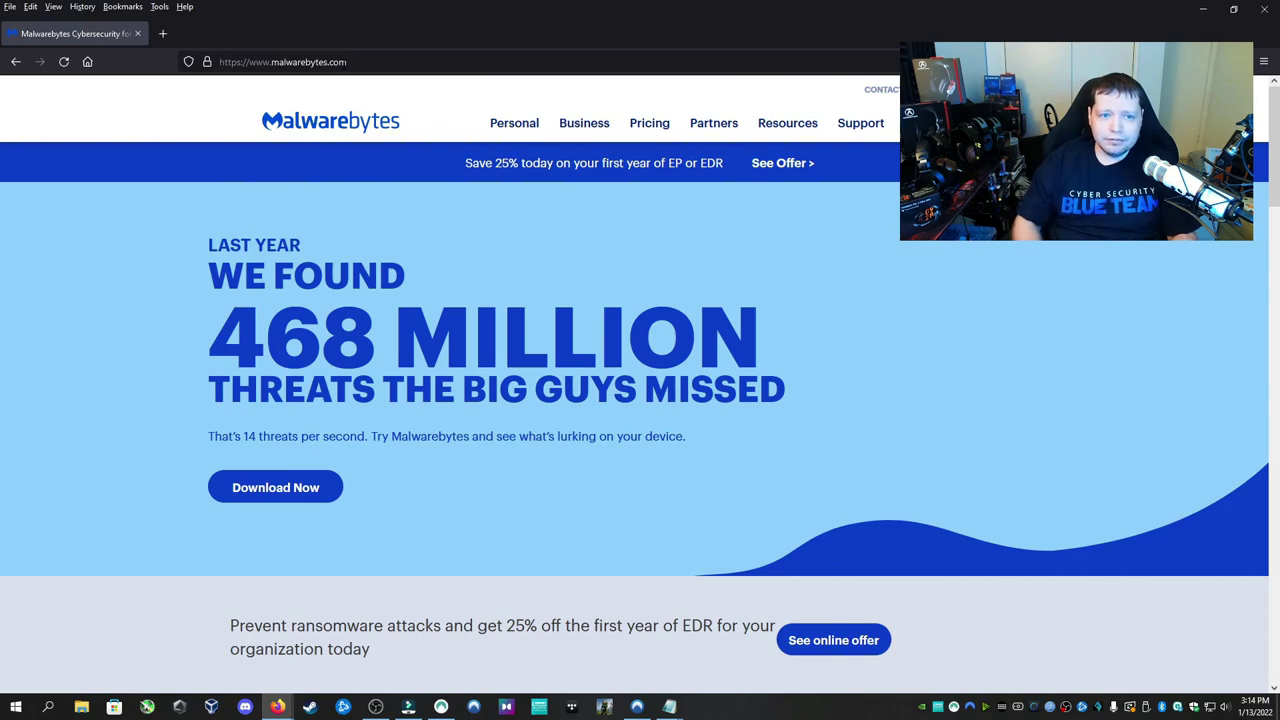
{"action": "double_click", "coordinate": [338, 62]}
{"action": "triple_click", "coordinate": [345, 62]}
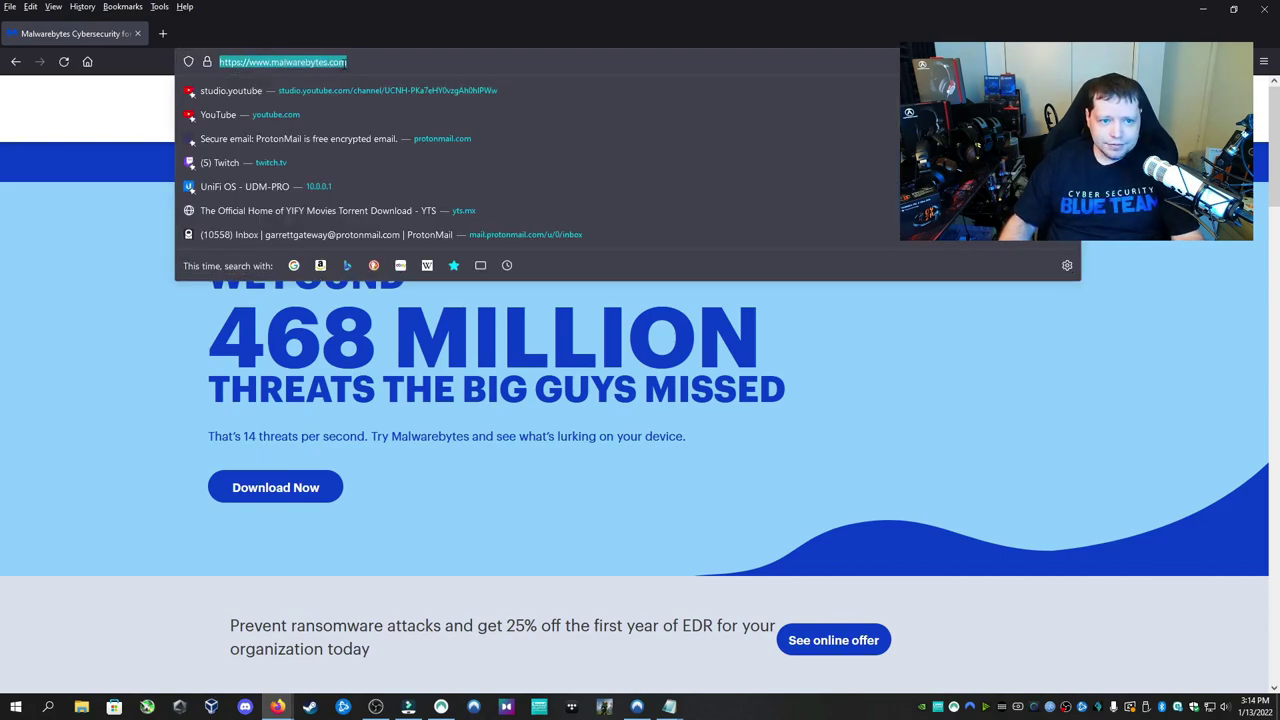
{"action": "type", "text": "google"}
{"action": "key", "text": "Return"}
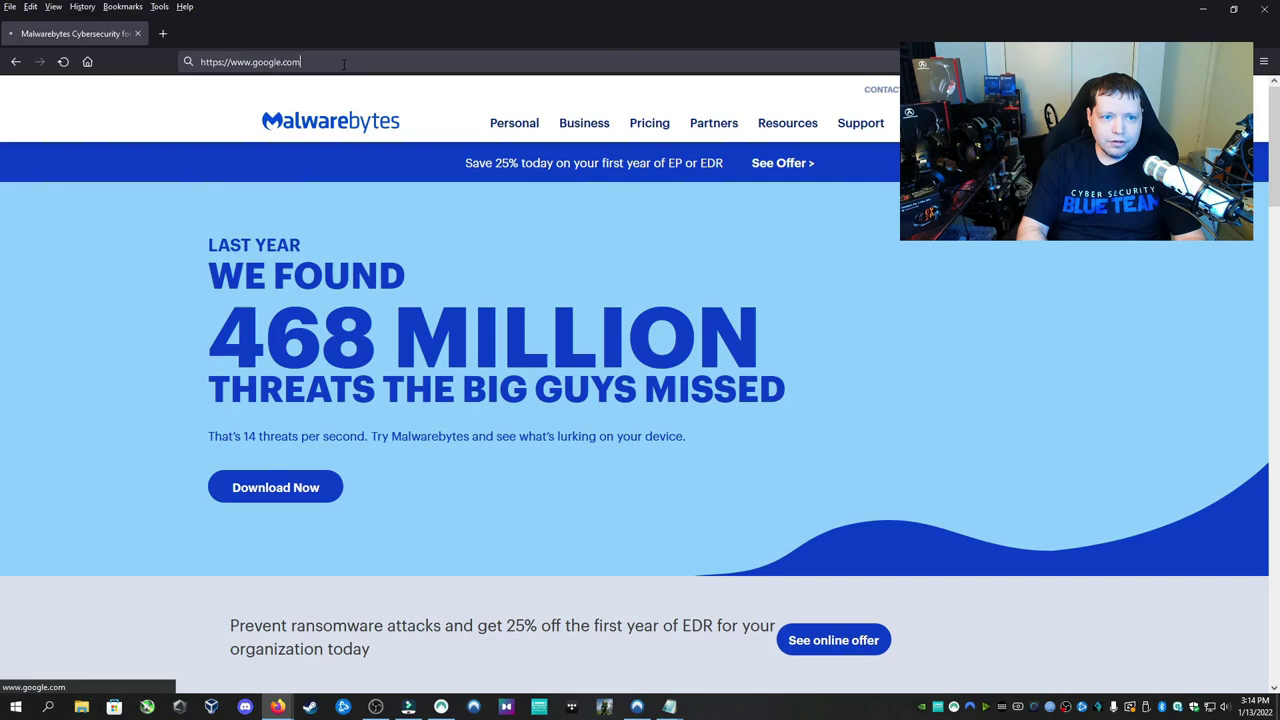
Search the web for kaspersky and open the usa.kaspersky.com site to test access to it.
{"action": "double_click", "coordinate": [345, 63]}
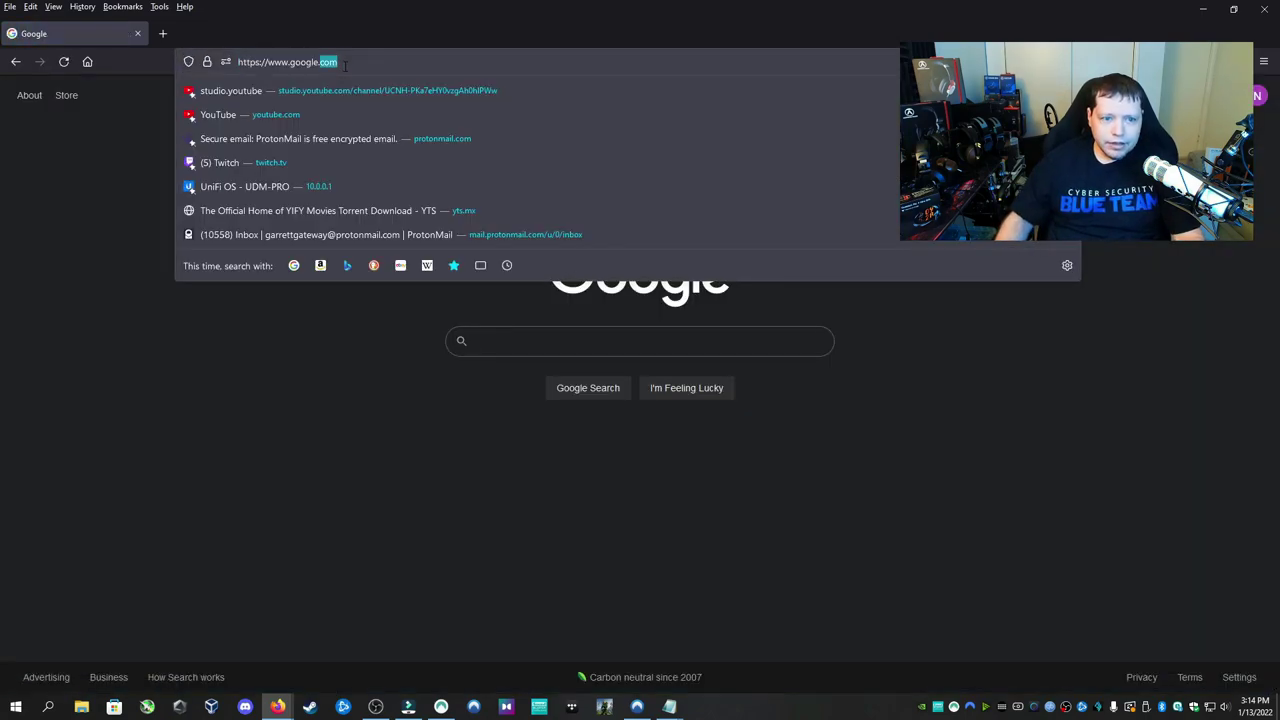
{"action": "triple_click", "coordinate": [345, 62]}
{"action": "type", "text": "kasper"}
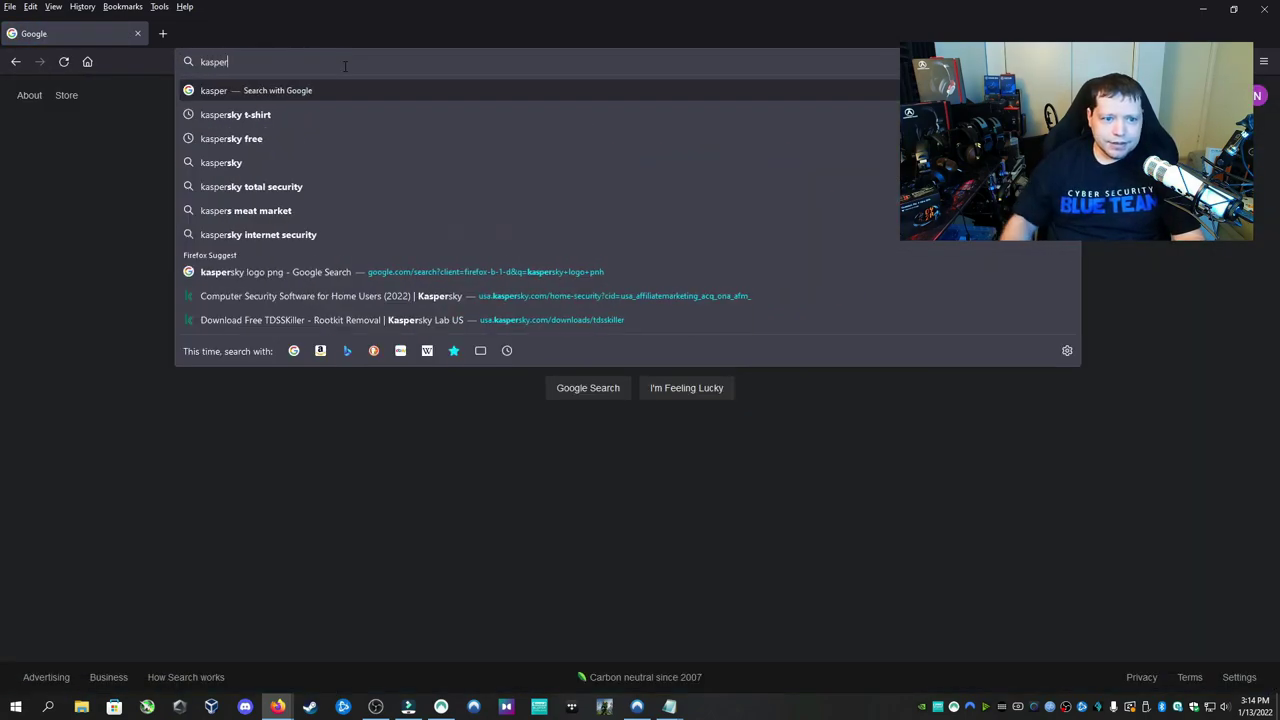
{"action": "left_click", "coordinate": [290, 160]}
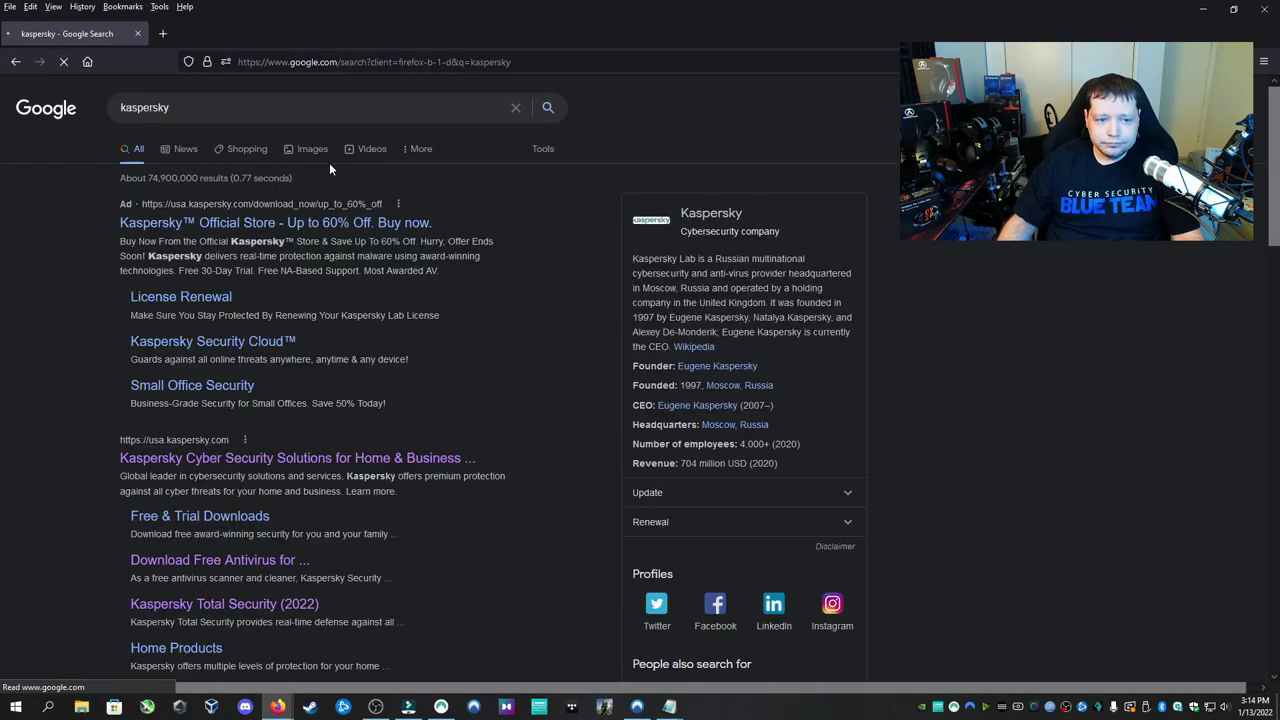
{"action": "left_click", "coordinate": [190, 460]}
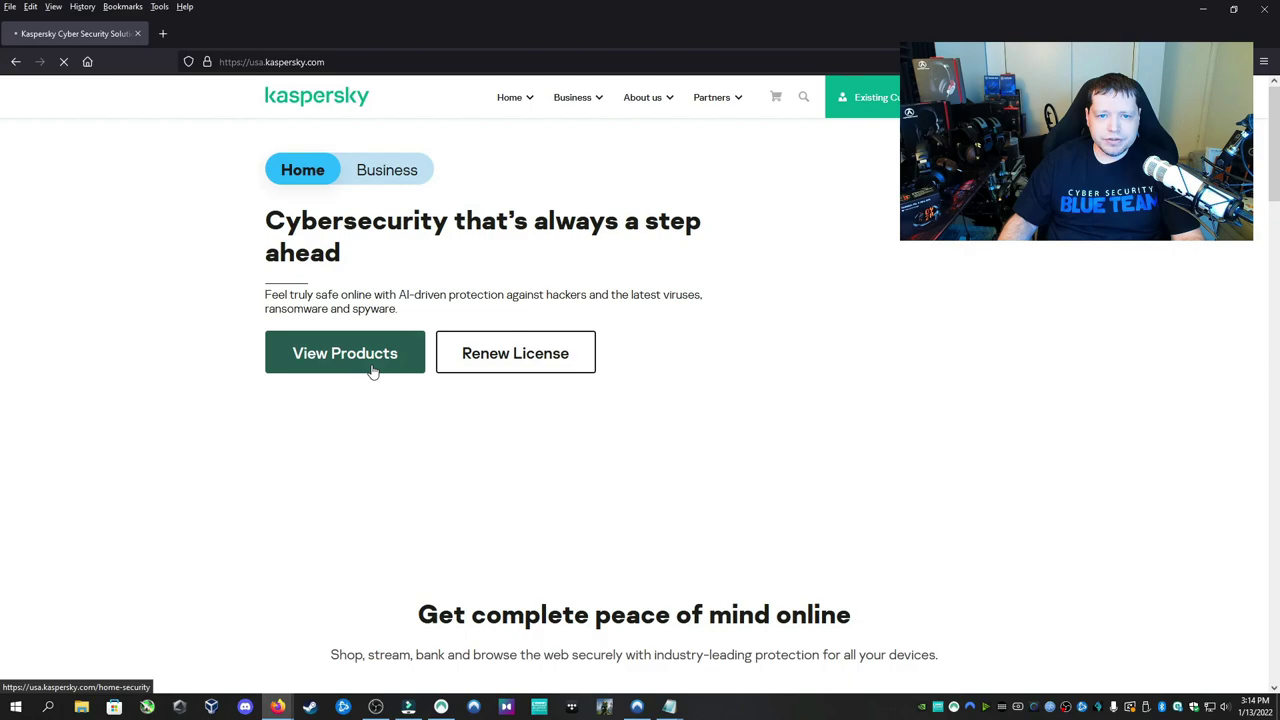
Switch to the hosts file in Notepad and save it.
{"action": "mouse_move", "coordinate": [669, 707]}
{"action": "left_click", "coordinate": [709, 635]}
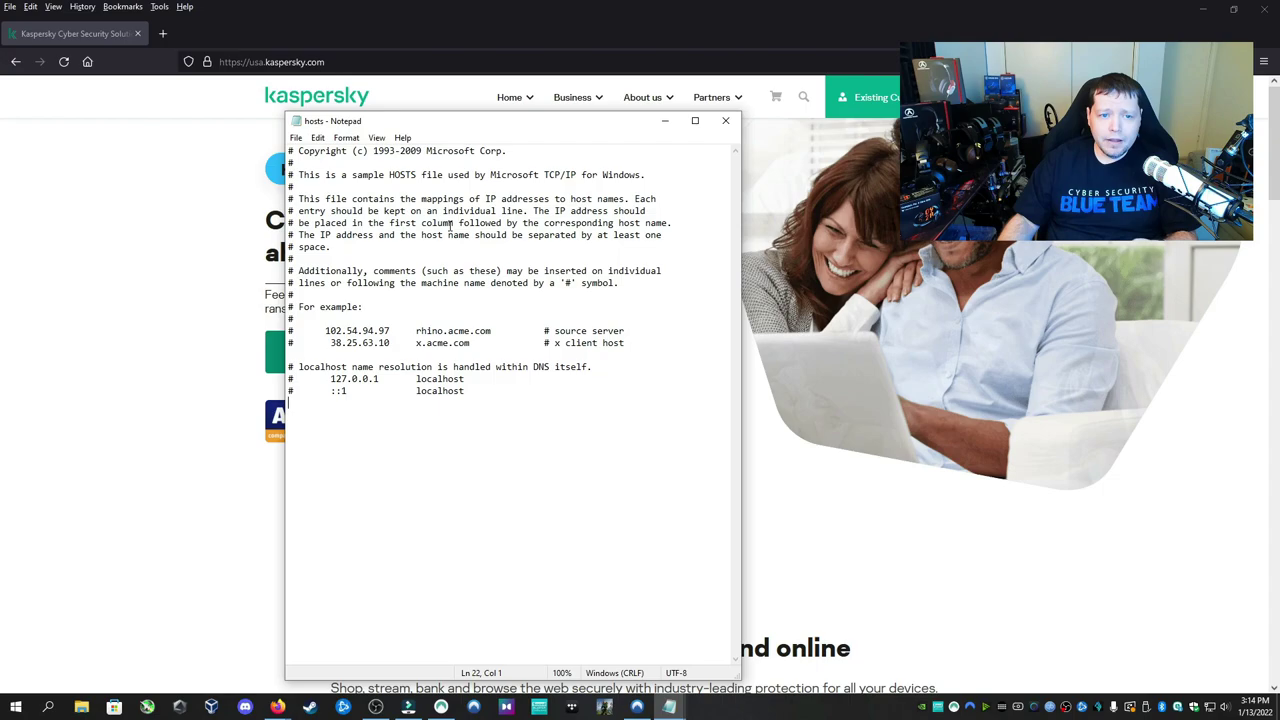
{"action": "left_click", "coordinate": [296, 138]}
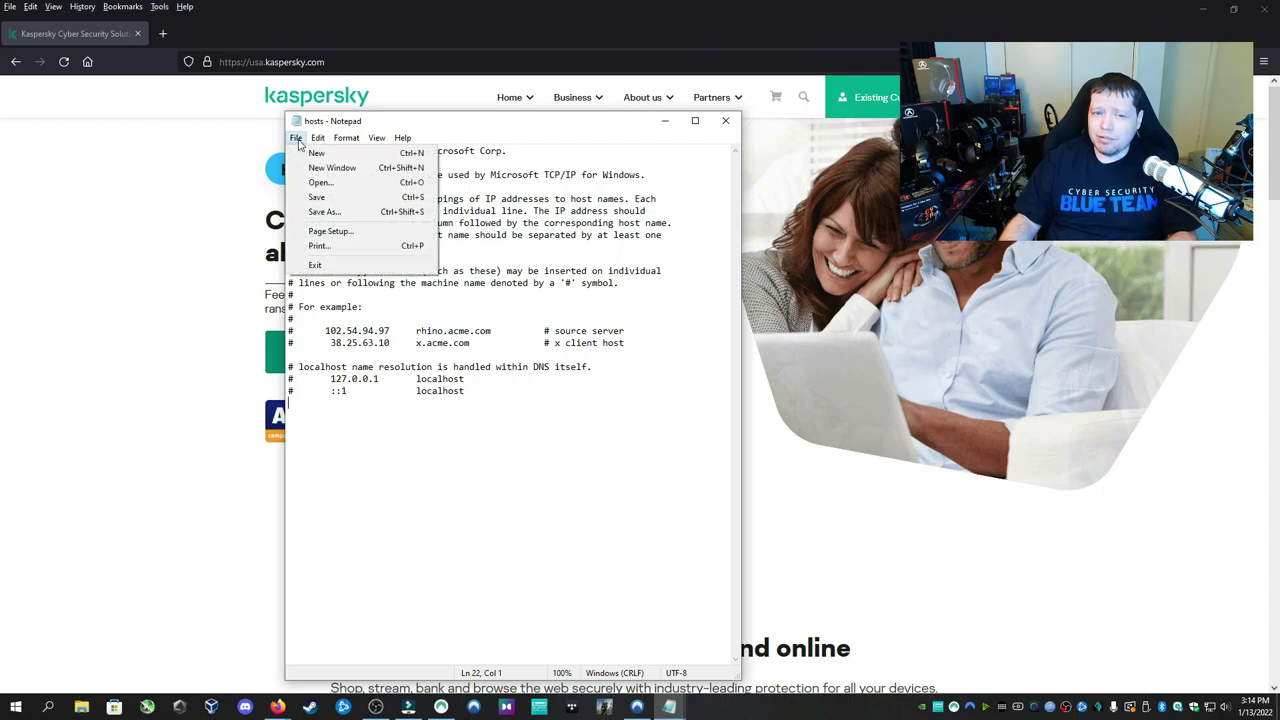
{"action": "left_click", "coordinate": [318, 197]}
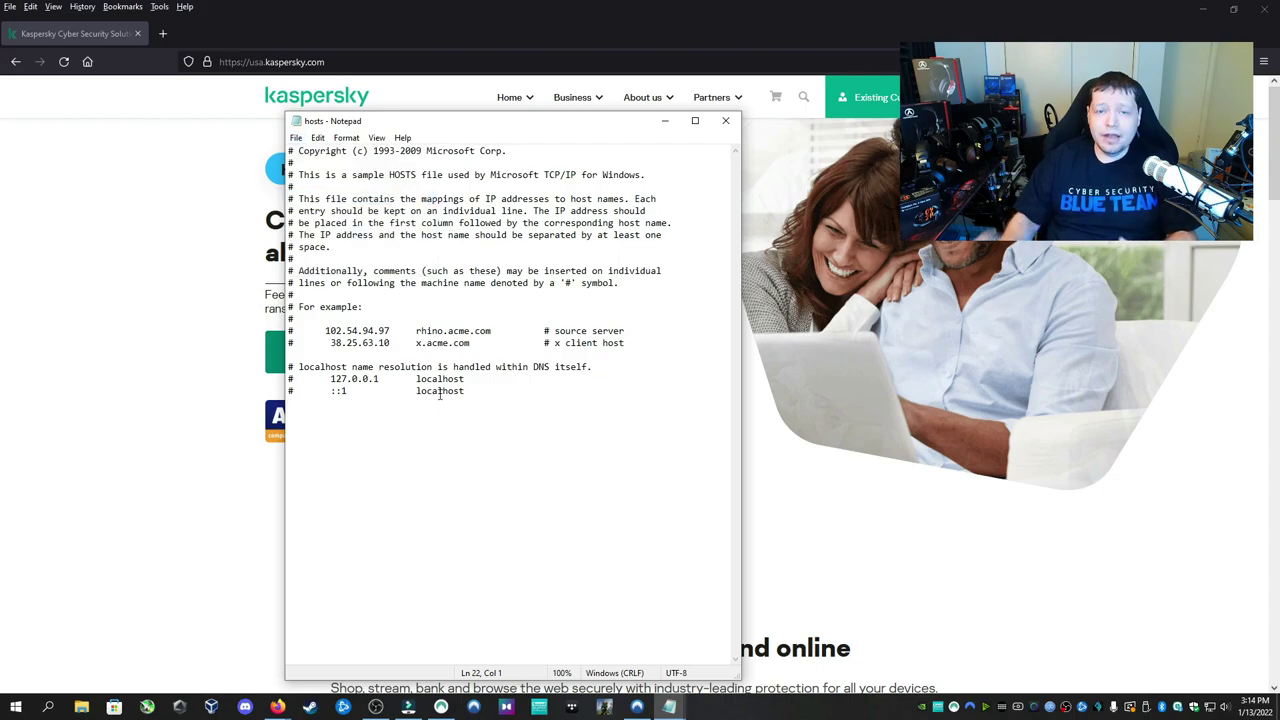
Select the Kaspersky page's address in Firefox, return to the hosts file in Notepad and save the file again.
{"action": "left_click", "coordinate": [366, 62]}
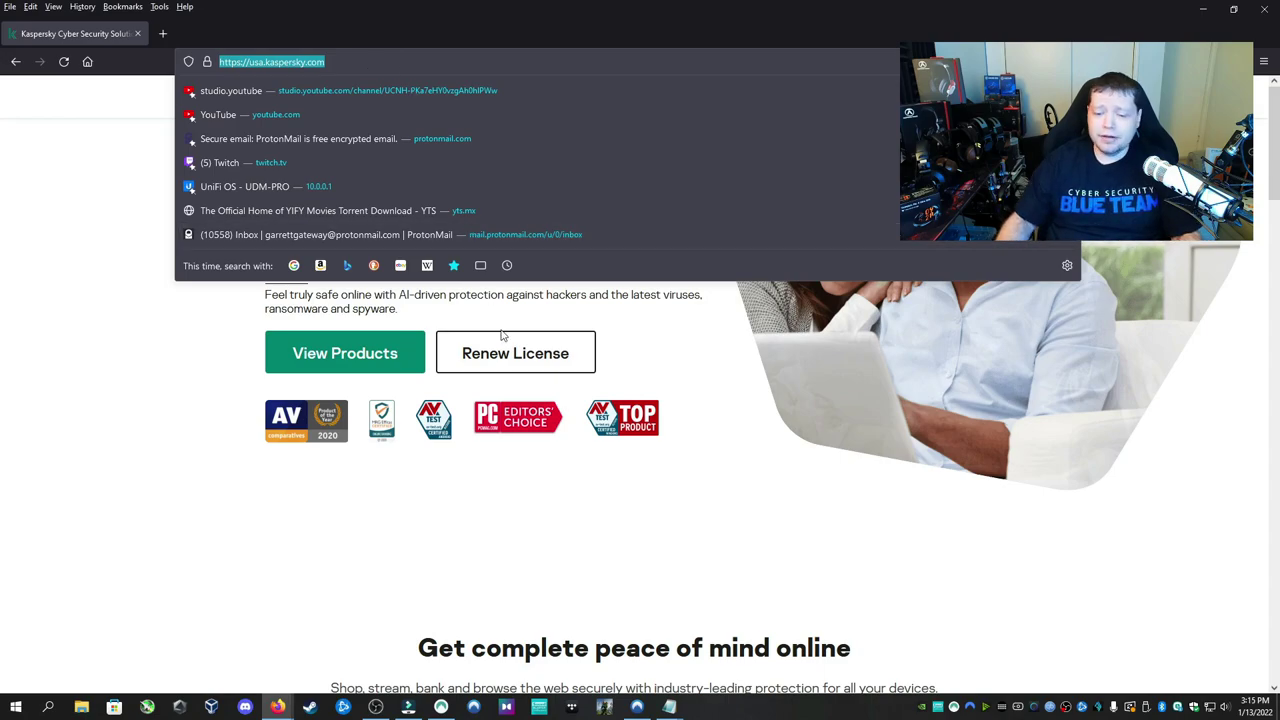
{"action": "left_click", "coordinate": [669, 707]}
{"action": "left_click", "coordinate": [626, 625]}
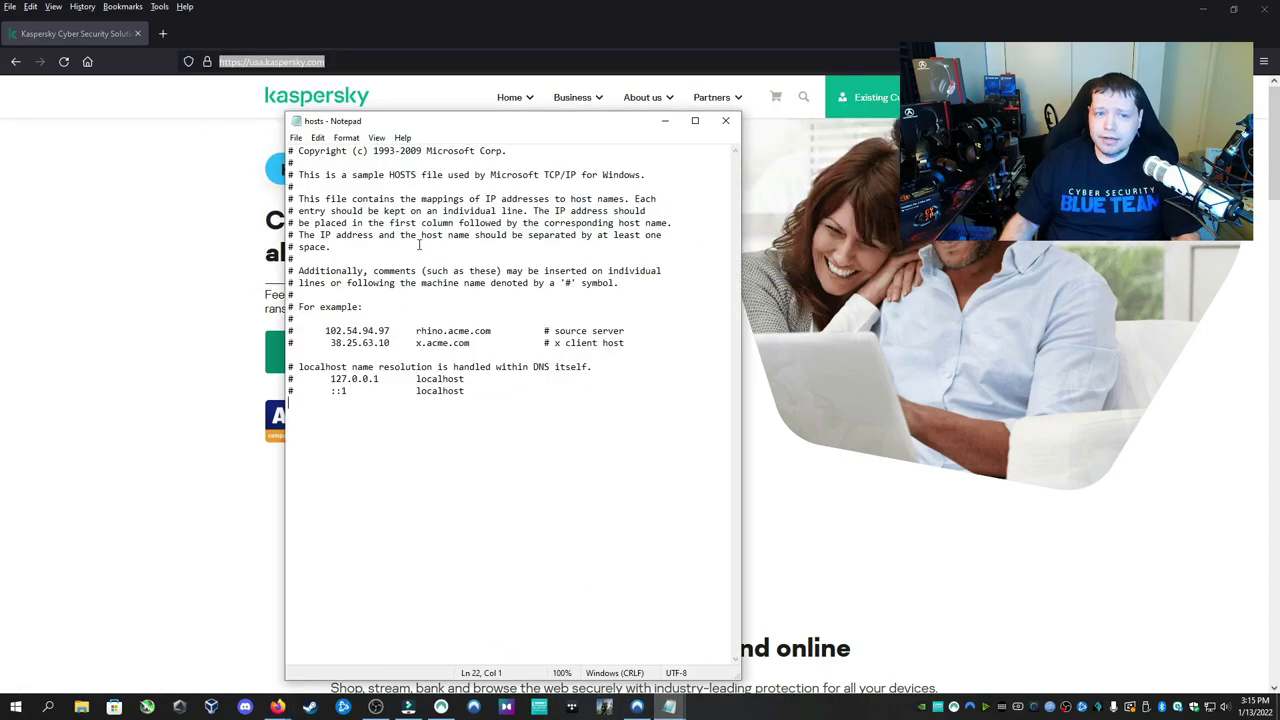
{"action": "left_click", "coordinate": [296, 137]}
{"action": "left_click", "coordinate": [324, 196]}
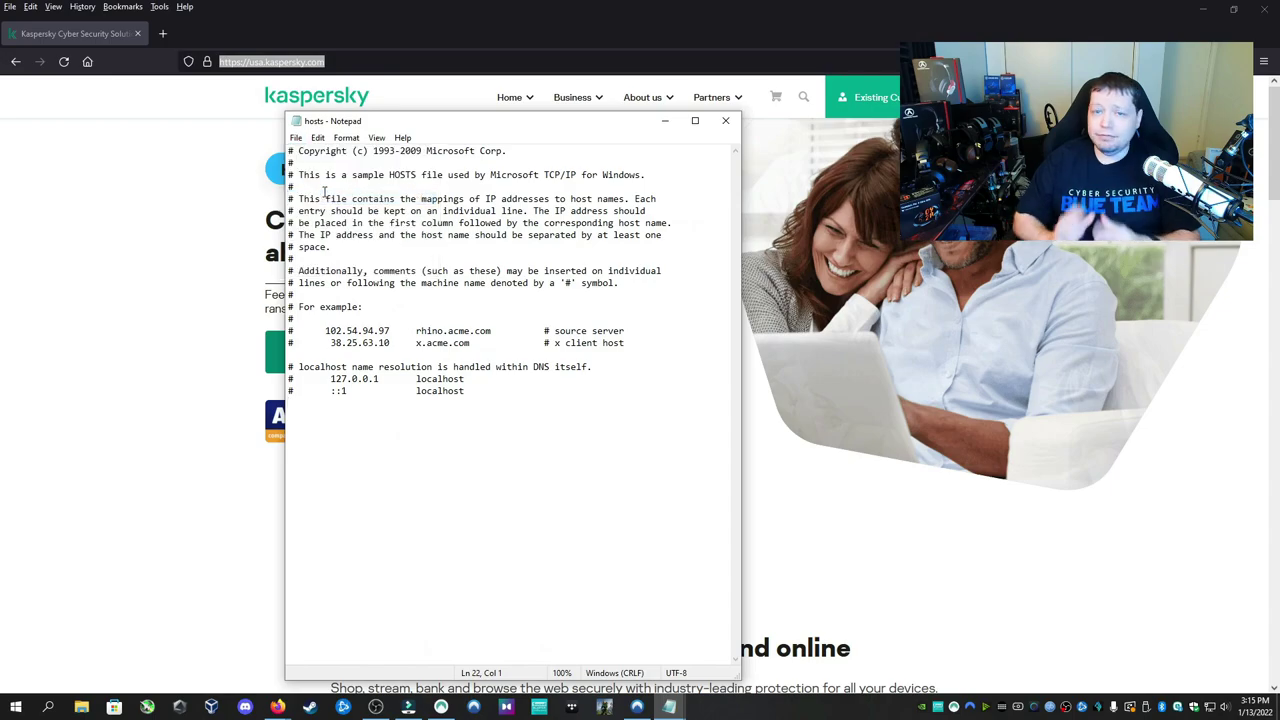